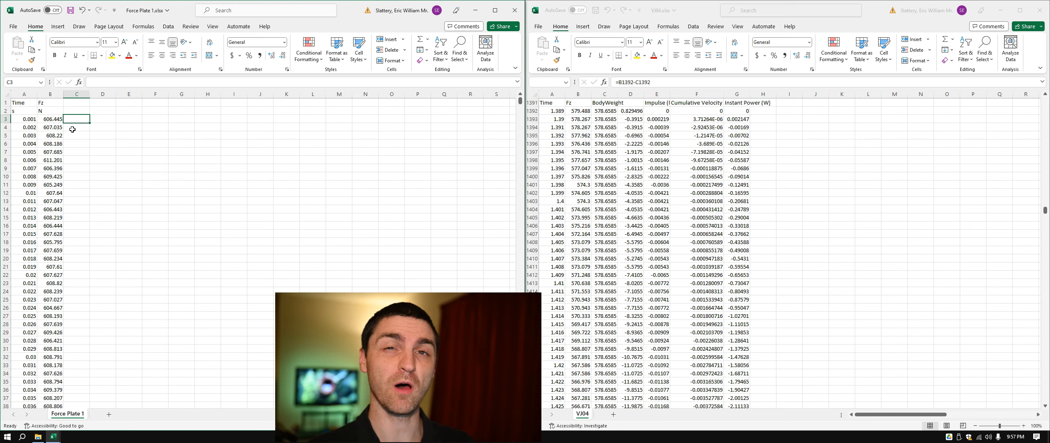
{"action": "left_click", "coordinate": [30, 103]}
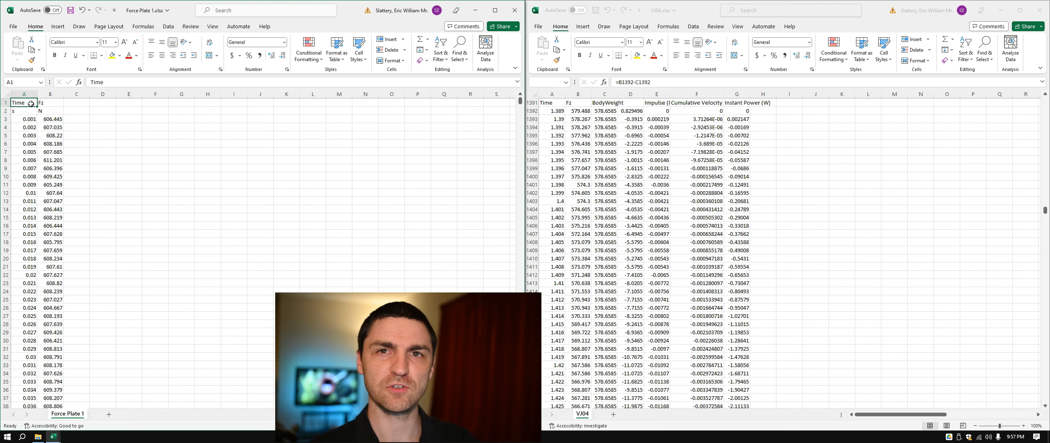
{"action": "key", "text": "shift+Right"}
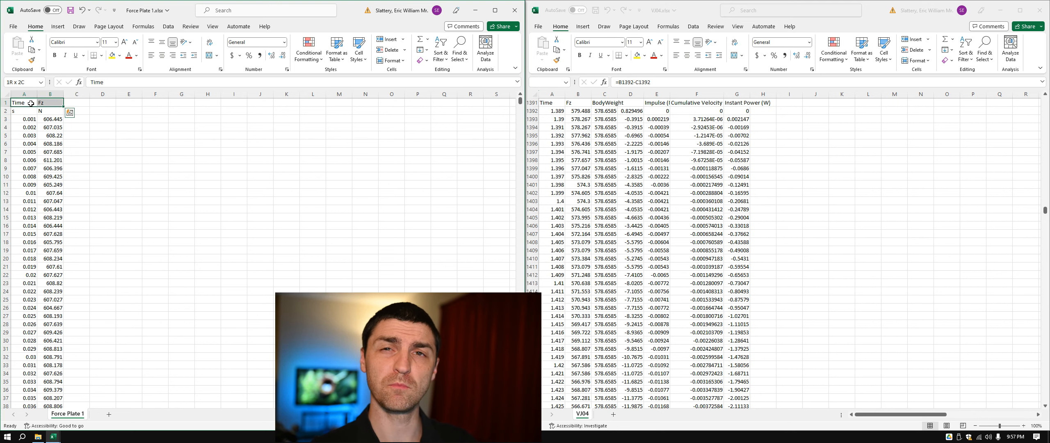
{"action": "key", "text": "ctrl+shift+Down"}
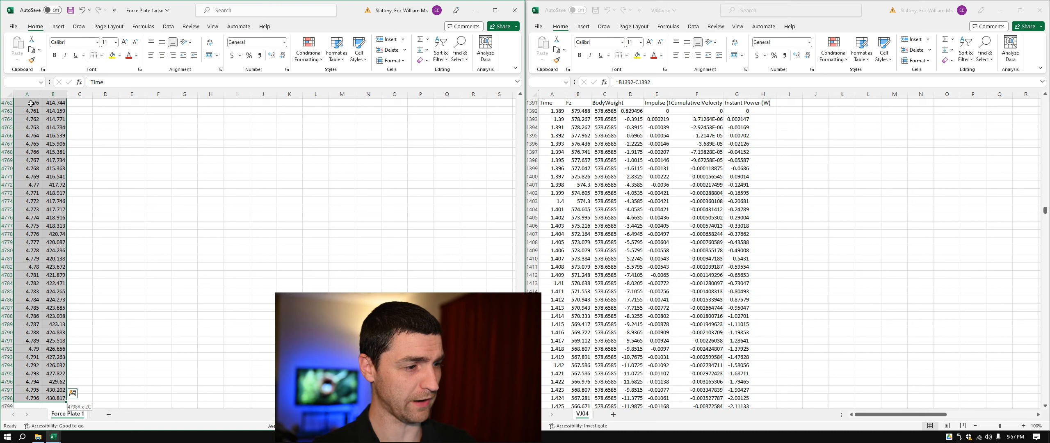
{"action": "key", "text": "ctrl+Up"}
- Plot the time and Fz values from row 3 to the end of the data, without headers, as a scatter chart
{"action": "key", "text": "Down"}
{"action": "key", "text": "Down"}
{"action": "key", "text": "Right"}
{"action": "key", "text": "Left"}
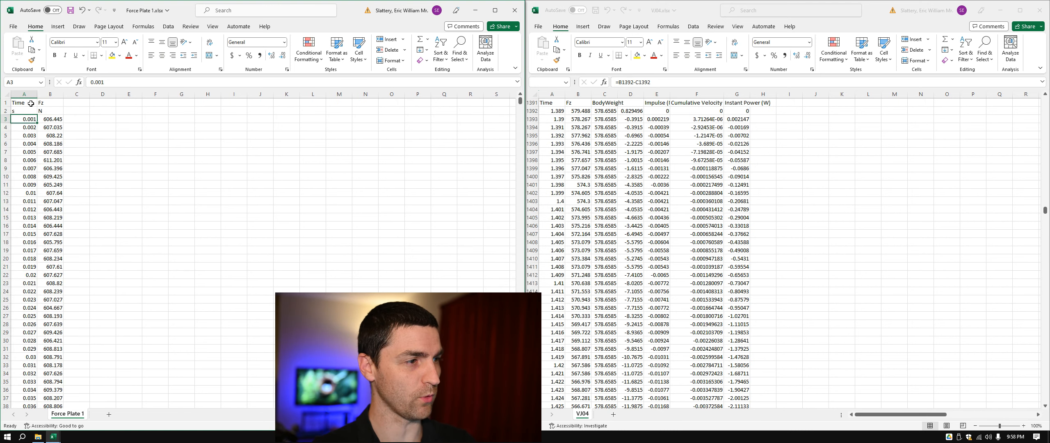
{"action": "key", "text": "shift+Right"}
{"action": "key", "text": "ctrl+shift+Down"}
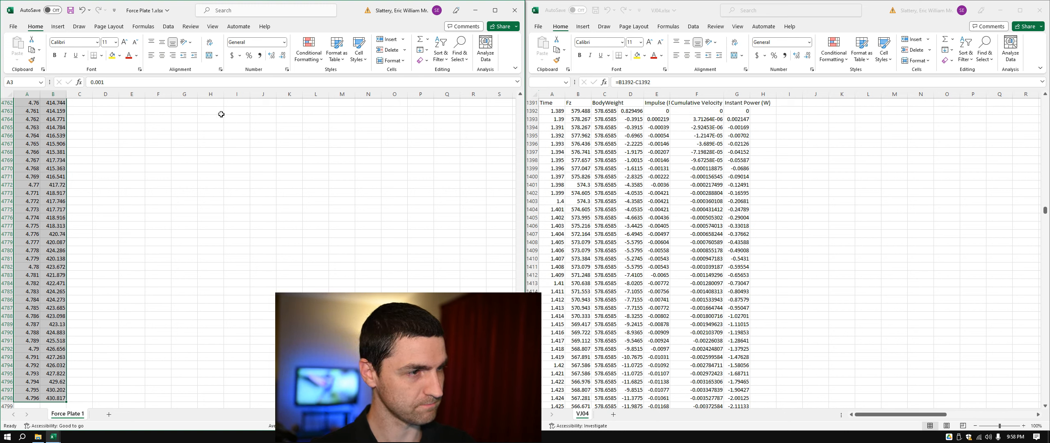
{"action": "left_click", "coordinate": [58, 27]}
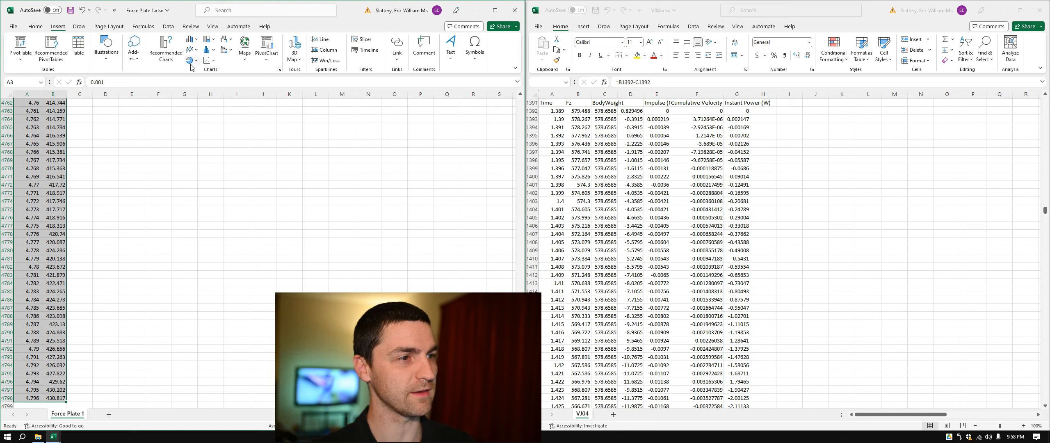
{"action": "left_click", "coordinate": [210, 60]}
{"action": "left_click", "coordinate": [236, 89]}
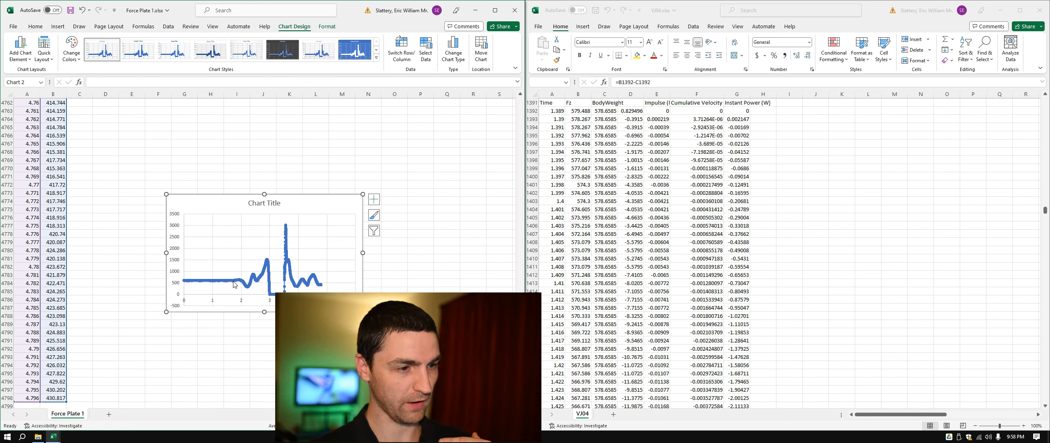
- Enlarge the force-time chart and examine the curve points around the unweighting dip, propulsion peak and takeoff
{"action": "left_click_drag", "start_coordinate": [362, 194], "coordinate": [457, 110]}
{"action": "left_click", "coordinate": [283, 270]}
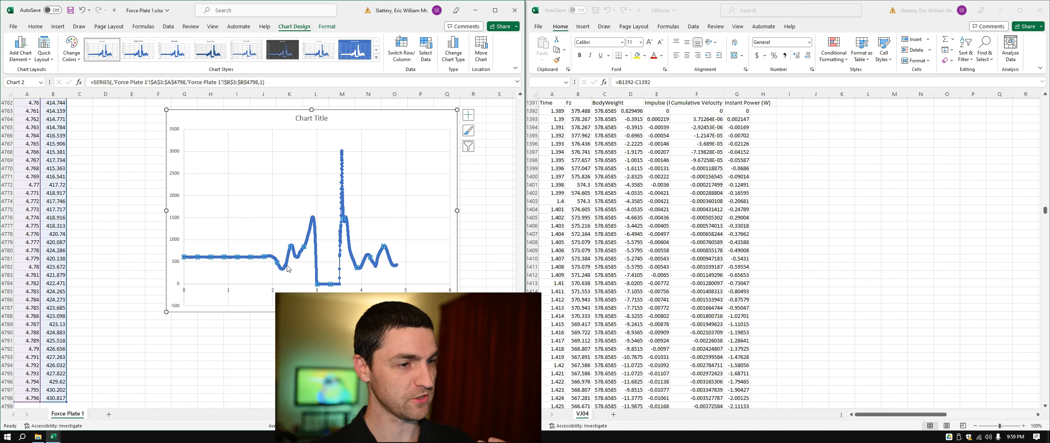
{"action": "left_click", "coordinate": [314, 222]}
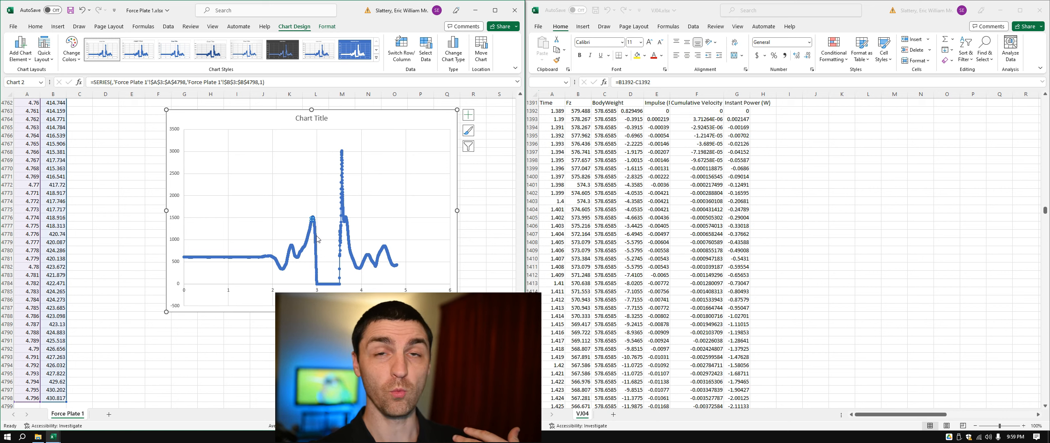
{"action": "left_click", "coordinate": [316, 285]}
- Insert two blank rows above the 3.507 s row, where force reappears at landing
{"action": "scroll", "coordinate": [316, 285], "scroll_direction": "up", "scroll_amount": 20}
{"action": "left_click", "coordinate": [47, 145]}
{"action": "key", "text": "shift+space"}
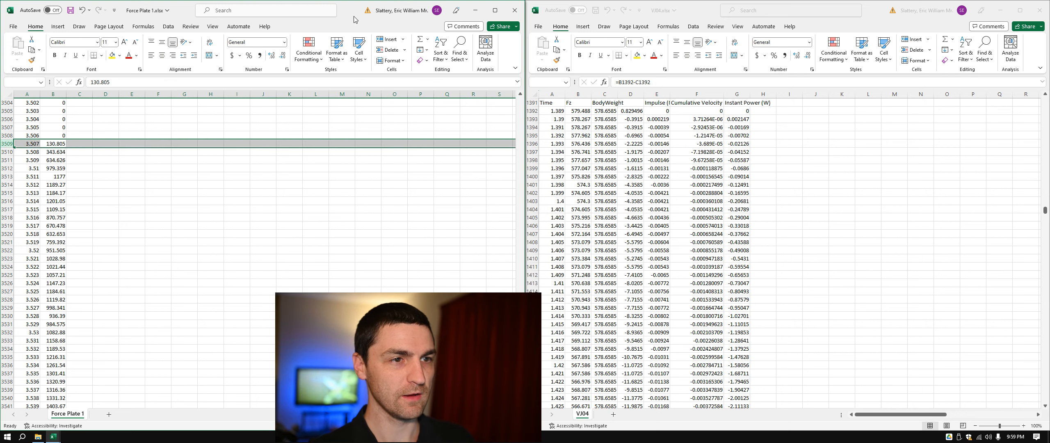
{"action": "left_click", "coordinate": [386, 39]}
{"action": "left_click", "coordinate": [387, 39]}
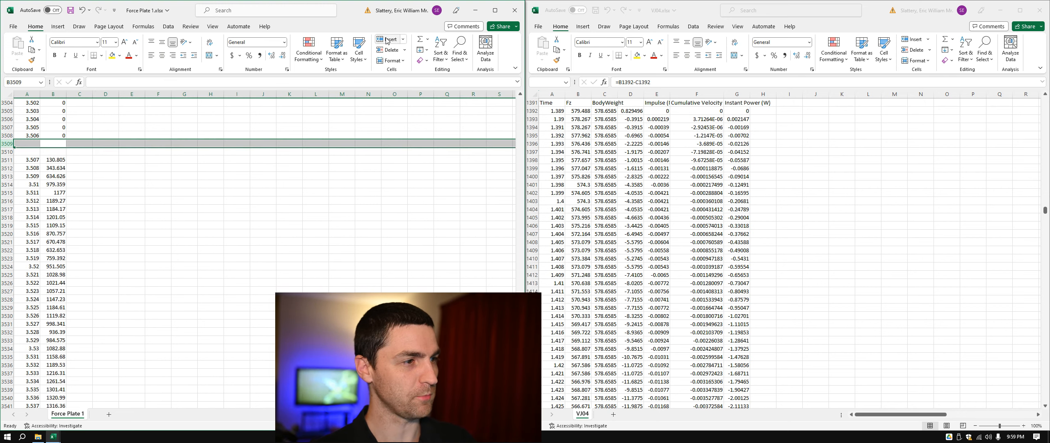
- Insert two blank rows above the 2.996 s row, where force first drops to zero at takeoff
{"action": "left_click", "coordinate": [64, 135]}
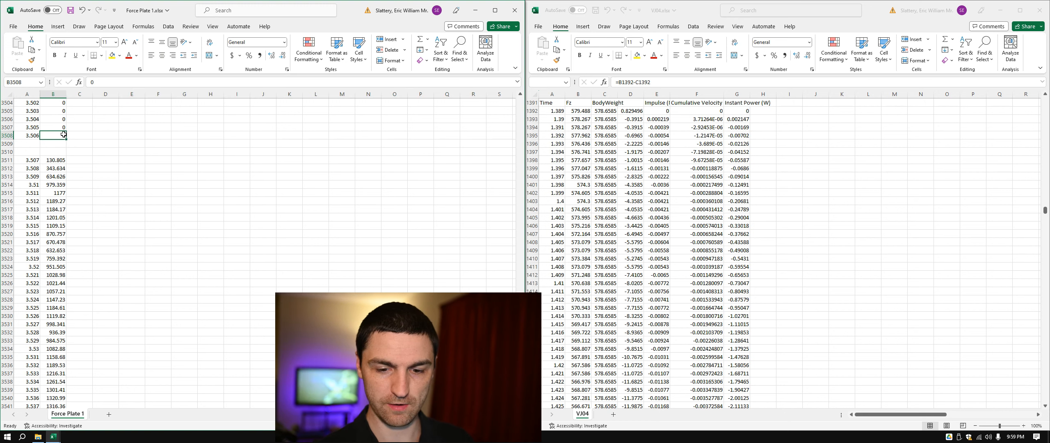
{"action": "key", "text": "Page_Up"}
{"action": "key", "text": "Page_Up"}
{"action": "key", "text": "Page_Up"}
{"action": "key", "text": "Page_Up"}
{"action": "key", "text": "Page_Up"}
{"action": "key", "text": "Page_Up"}
{"action": "key", "text": "Page_Up"}
{"action": "key", "text": "Page_Up"}
{"action": "key", "text": "Page_Up"}
{"action": "key", "text": "Page_Up"}
{"action": "key", "text": "Page_Up"}
{"action": "key", "text": "Page_Up"}
{"action": "key", "text": "Page_Up"}
{"action": "key", "text": "Page_Up"}
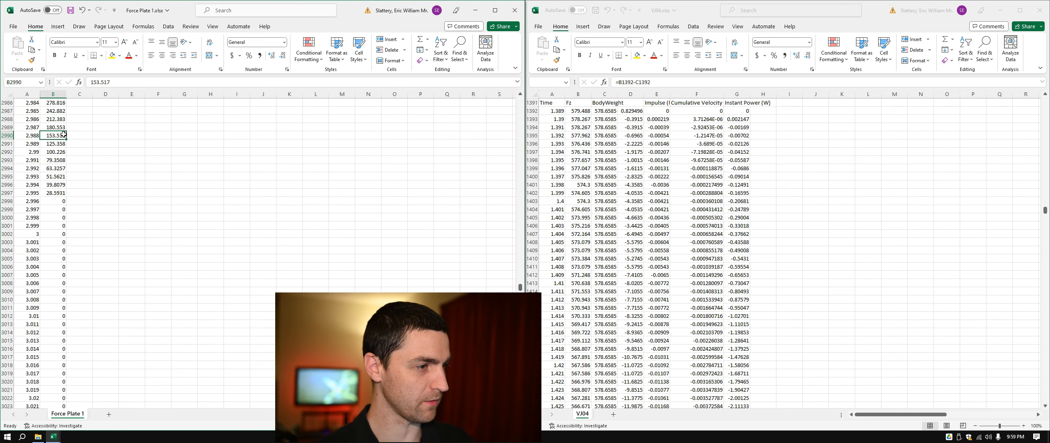
{"action": "left_click", "coordinate": [61, 199]}
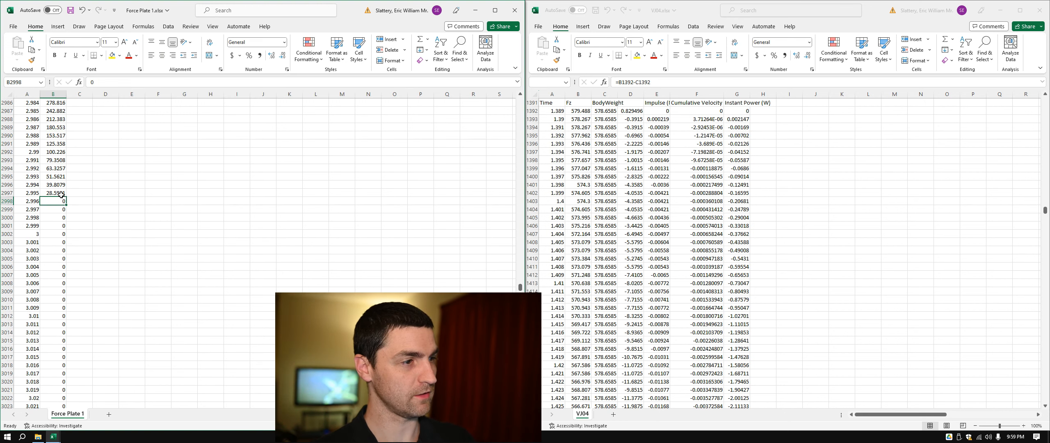
{"action": "key", "text": "shift+space"}
{"action": "left_click", "coordinate": [387, 40]}
{"action": "left_click", "coordinate": [388, 39]}
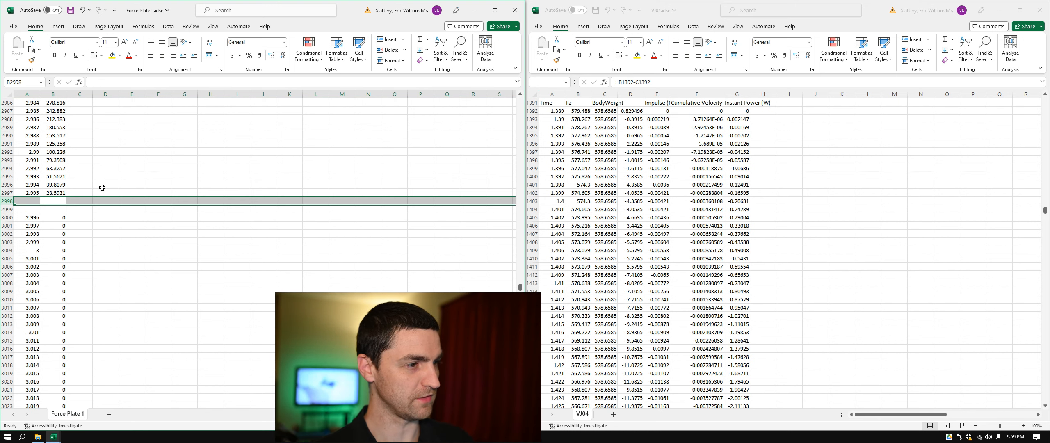
- Calculate the flight time in the blank cell A3511 below the zero-force block with =A3510-A3000
{"action": "left_click", "coordinate": [60, 219]}
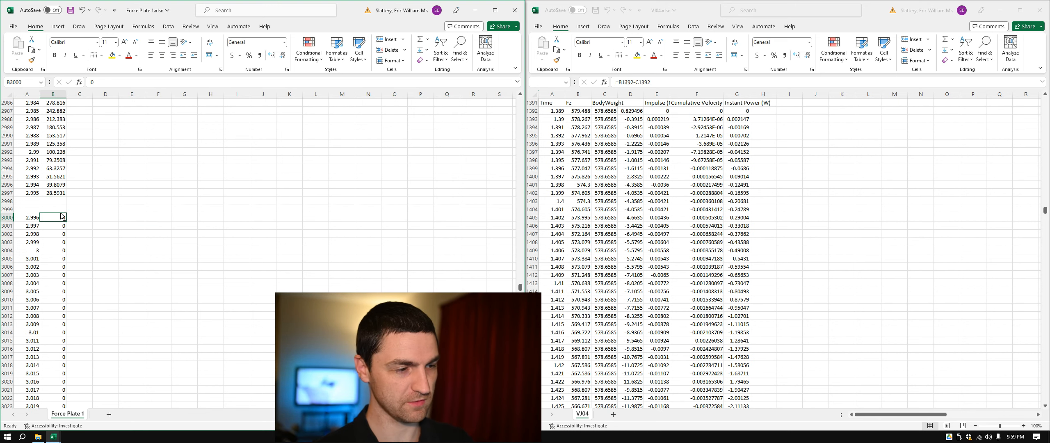
{"action": "key", "text": "ctrl+Down"}
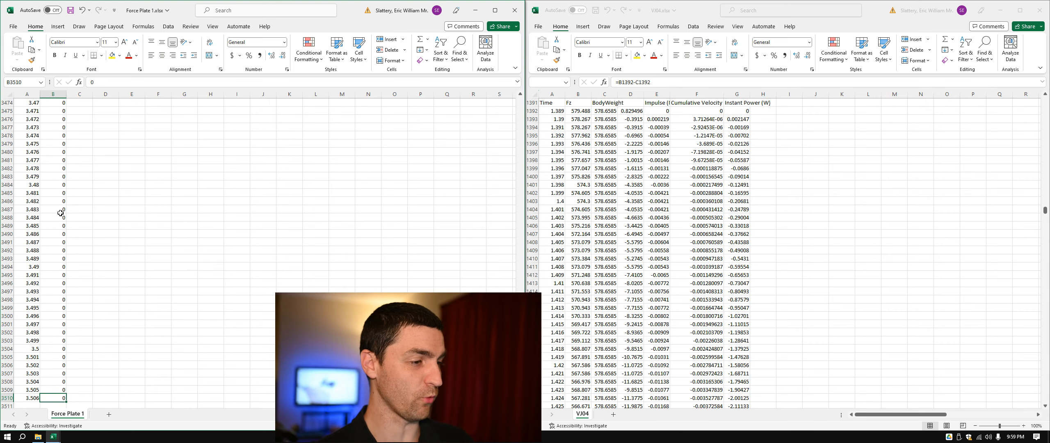
{"action": "key", "text": "Left"}
{"action": "key", "text": "Down"}
{"action": "type", "text": "="}
{"action": "key", "text": "Up"}
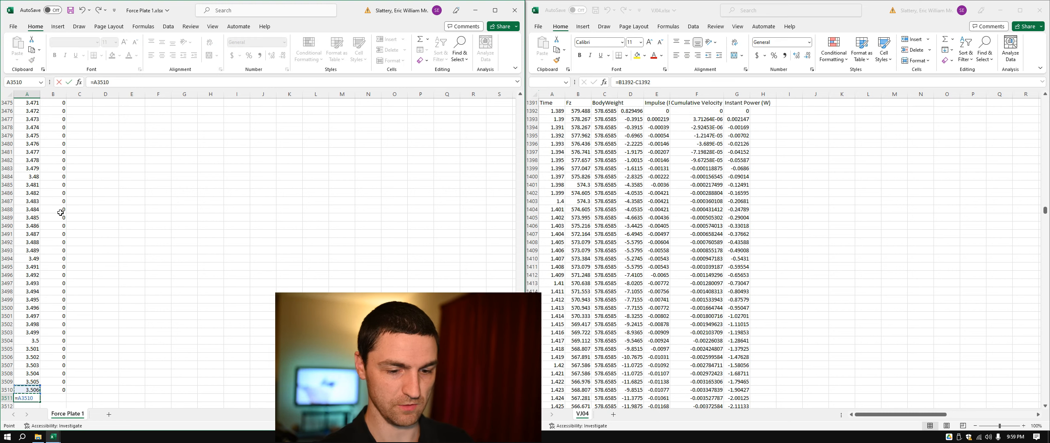
{"action": "type", "text": "-"}
{"action": "key", "text": "Up"}
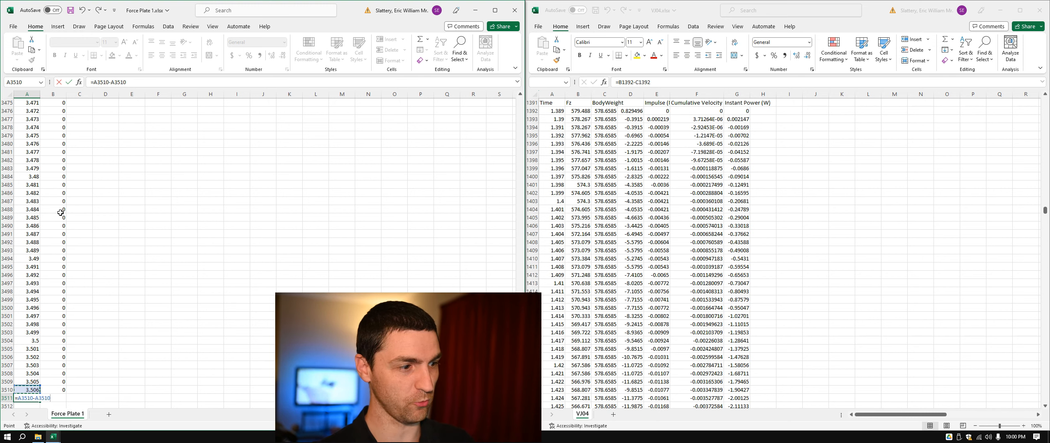
{"action": "key", "text": "ctrl+Up"}
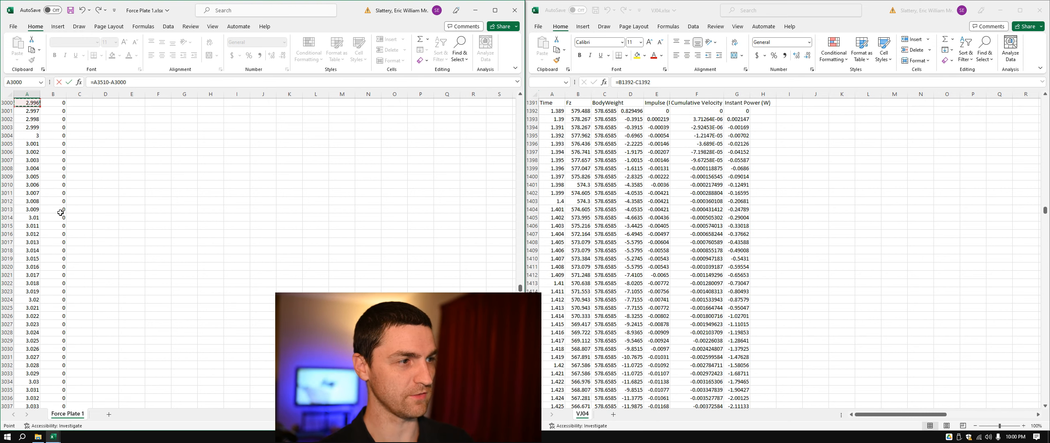
{"action": "key", "text": "ctrl+Return"}
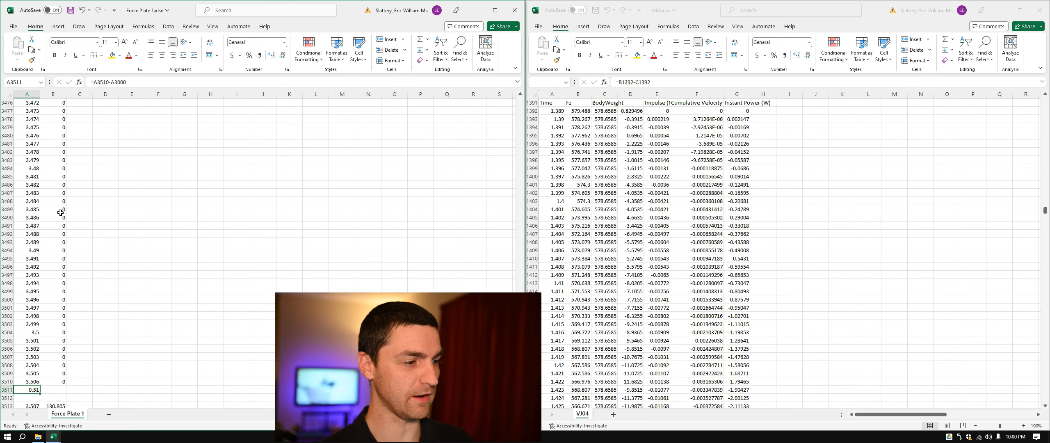
- Examine the separated takeoff and flight rows and the point on the chart where the jump movement begins
{"action": "key", "text": "Up"}
{"action": "key", "text": "Right"}
{"action": "key", "text": "ctrl+Up"}
{"action": "key", "text": "ctrl+Up"}
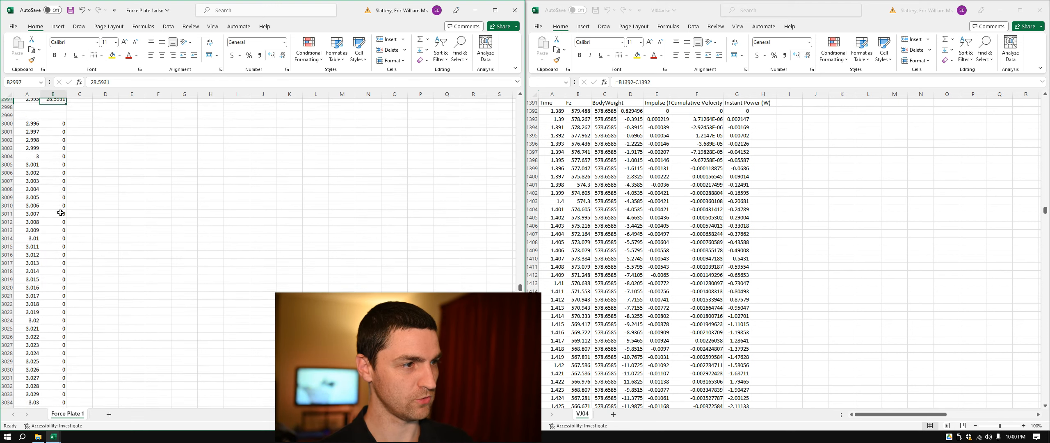
{"action": "key", "text": "ctrl+Down"}
{"action": "key", "text": "ctrl+Down"}
{"action": "key", "text": "ctrl+Down"}
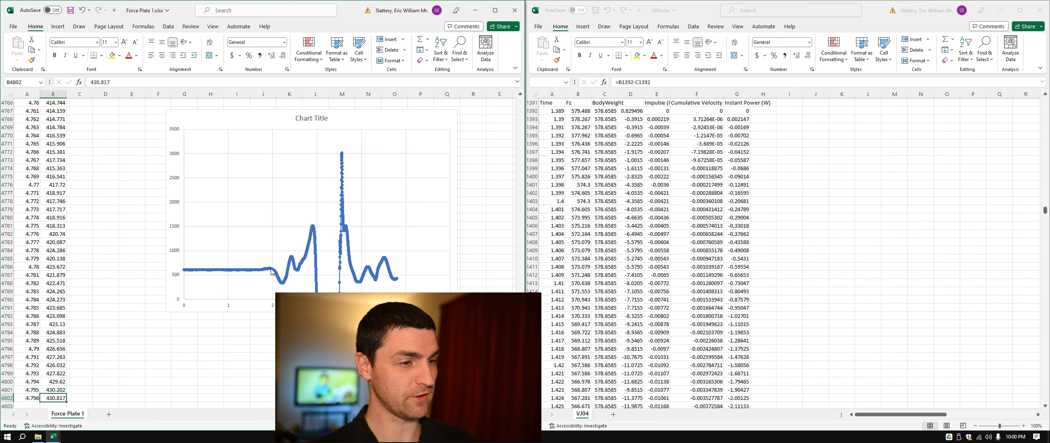
{"action": "left_click", "coordinate": [270, 271]}
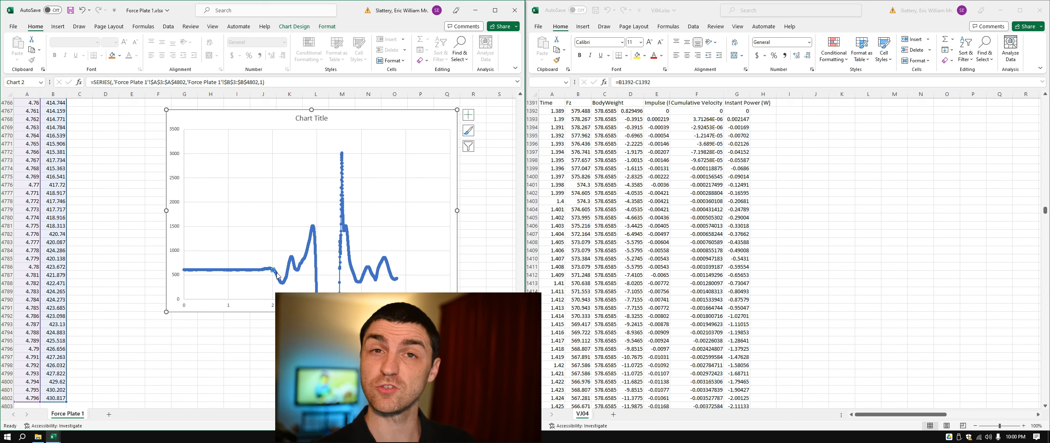
{"action": "mouse_move", "coordinate": [277, 276]}
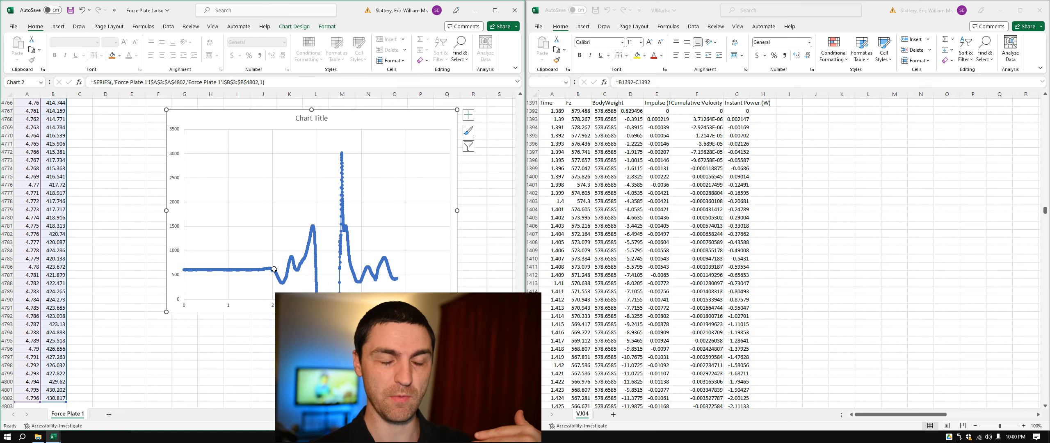
- Enter the heading "BodyWeight (N)" in cell H1 at the start of the sheet
{"action": "left_click", "coordinate": [61, 249]}
{"action": "key", "text": "ctrl+Up"}
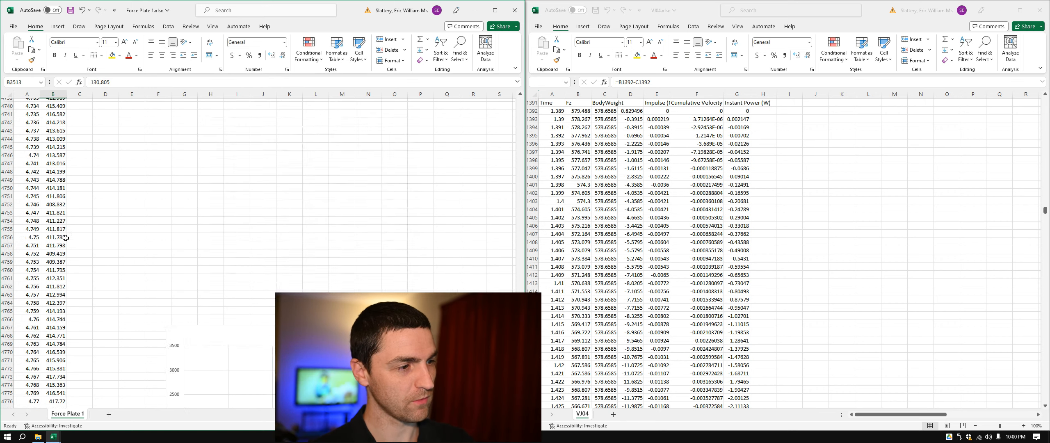
{"action": "key", "text": "ctrl+Up"}
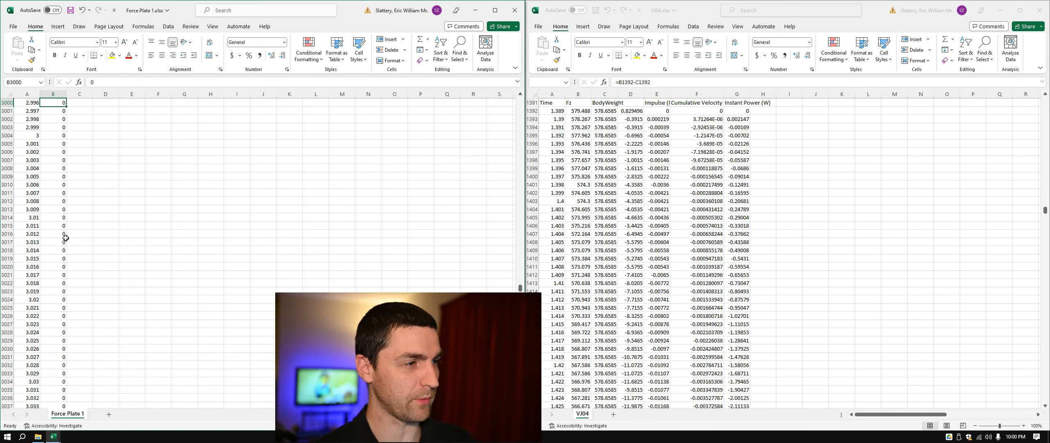
{"action": "key", "text": "ctrl+Up"}
{"action": "key", "text": "Right"}
{"action": "key", "text": "Right"}
{"action": "key", "text": "Right"}
{"action": "key", "text": "Right"}
{"action": "key", "text": "Right"}
{"action": "key", "text": "Right"}
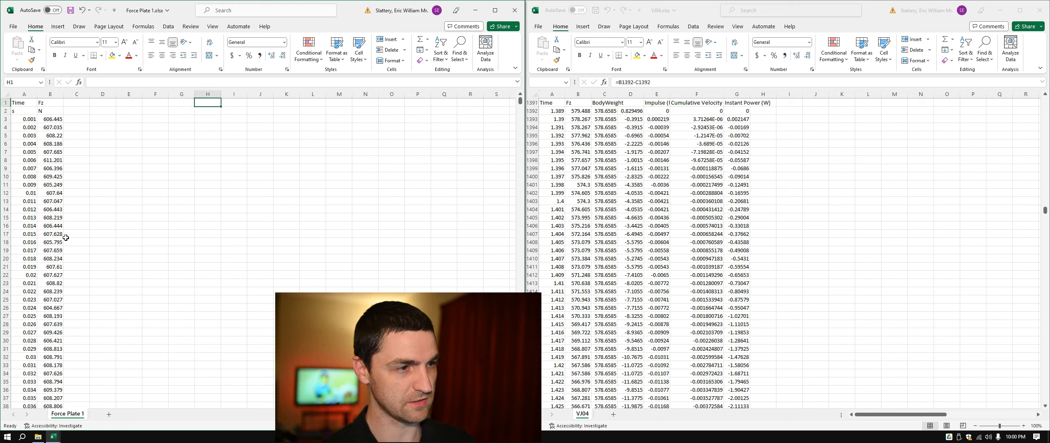
{"action": "type", "text": "Body"}
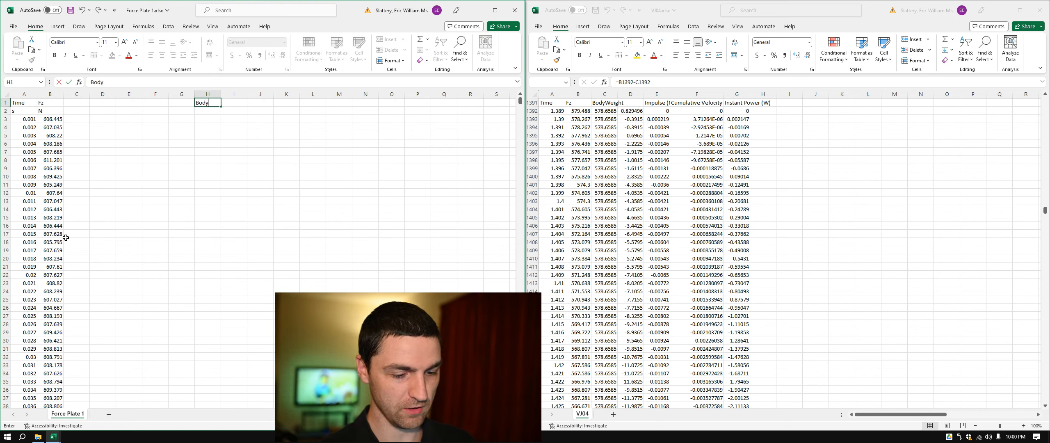
{"action": "type", "text": "Weight (N"}
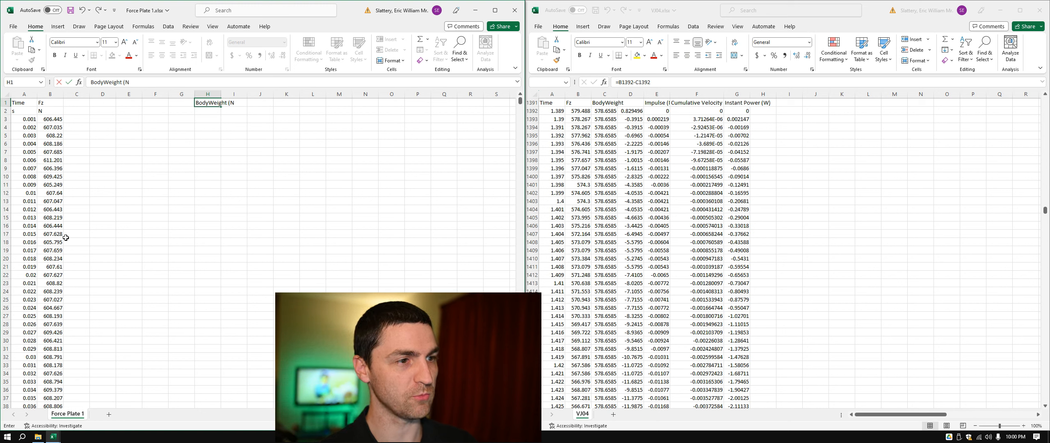
{"action": "type", "text": ")"}
{"action": "key", "text": "Return"}
- Calculate body weight in H2 as the average of the quiet-standing force values with =AVERAGE(B3:B1002)
{"action": "left_click", "coordinate": [75, 121]}
{"action": "left_click", "coordinate": [204, 113]}
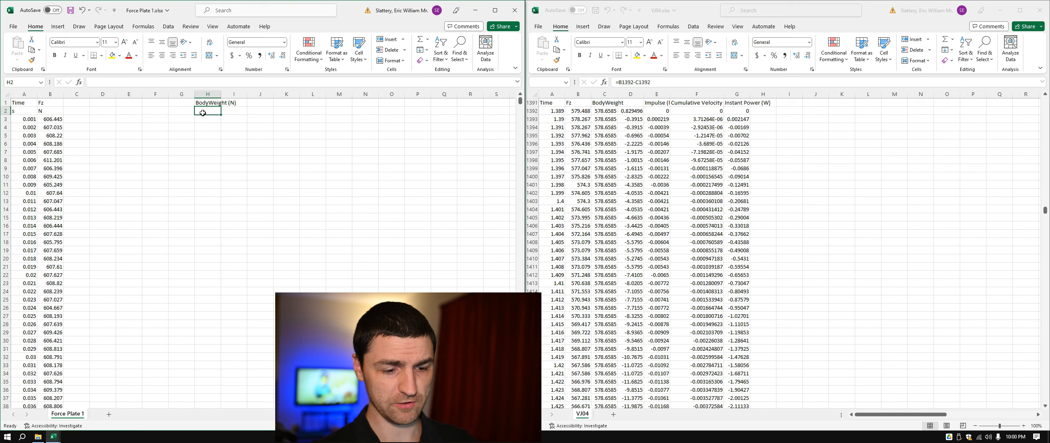
{"action": "type", "text": "=AVERAGE("}
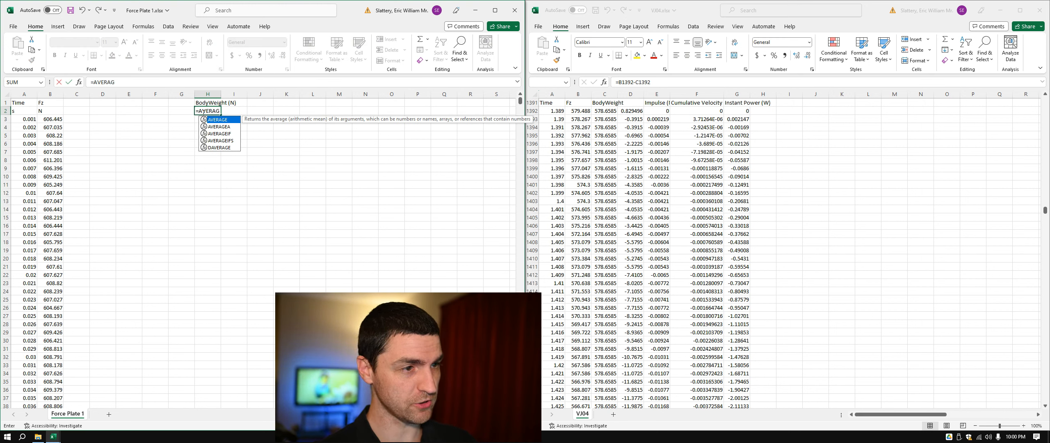
{"action": "key", "text": "Left"}
{"action": "key", "text": "Left"}
{"action": "key", "text": "Left"}
{"action": "key", "text": "Left"}
{"action": "key", "text": "Left"}
{"action": "key", "text": "Left"}
{"action": "key", "text": "Down"}
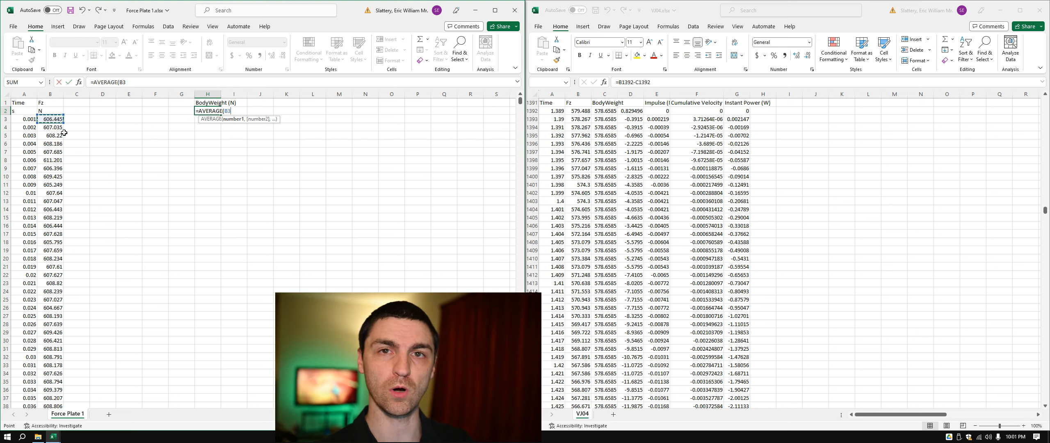
{"action": "type", "text": ":B1002)"}
{"action": "key", "text": "Return"}
- Calculate the difference between the first force value and body weight in C3 with =B3-H2
{"action": "key", "text": "Left"}
{"action": "key", "text": "Left"}
{"action": "key", "text": "Left"}
{"action": "key", "text": "Left"}
{"action": "key", "text": "Left"}
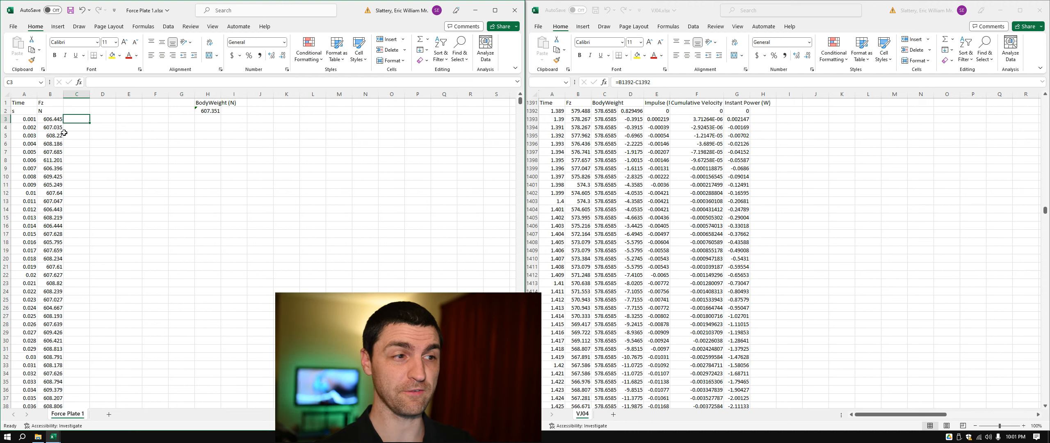
{"action": "type", "text": "="}
{"action": "key", "text": "Left"}
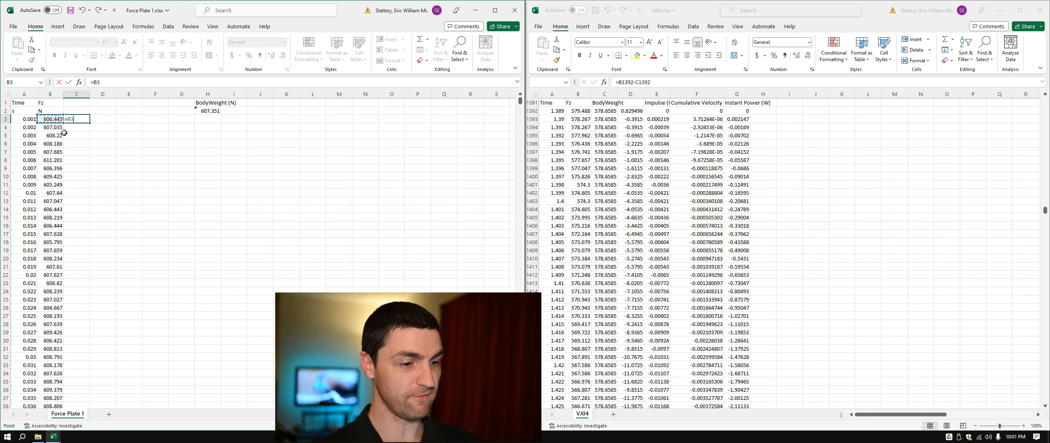
{"action": "type", "text": "-"}
{"action": "key", "text": "Up"}
{"action": "key", "text": "Right"}
{"action": "key", "text": "Right"}
{"action": "key", "text": "Right"}
{"action": "key", "text": "Right"}
{"action": "key", "text": "Right"}
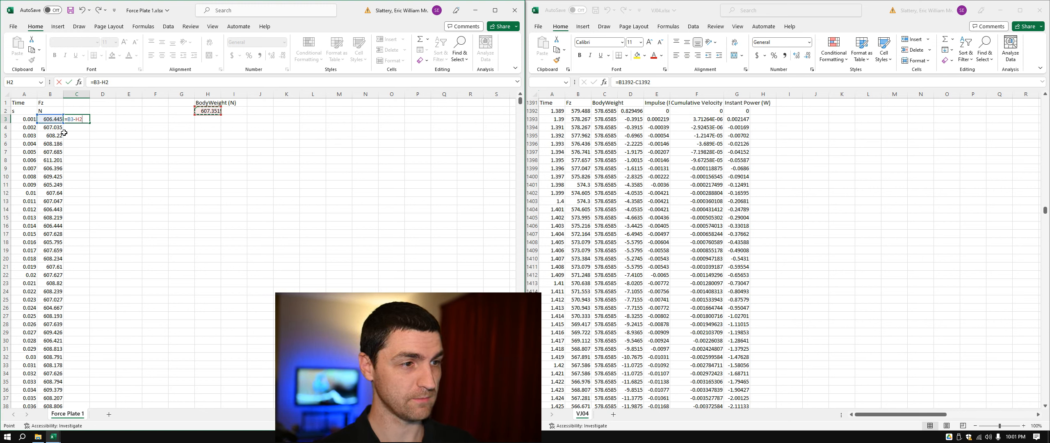
{"action": "key", "text": "Return"}
{"action": "key", "text": "Up"}
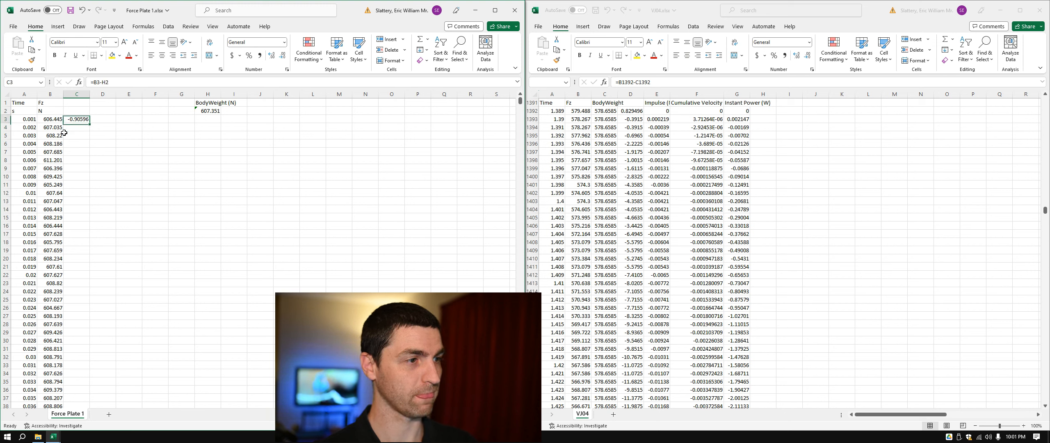
- Make the body weight reference in C3 absolute with =B3-$H$2 and fill the formula down column C
{"action": "left_click", "coordinate": [105, 83]}
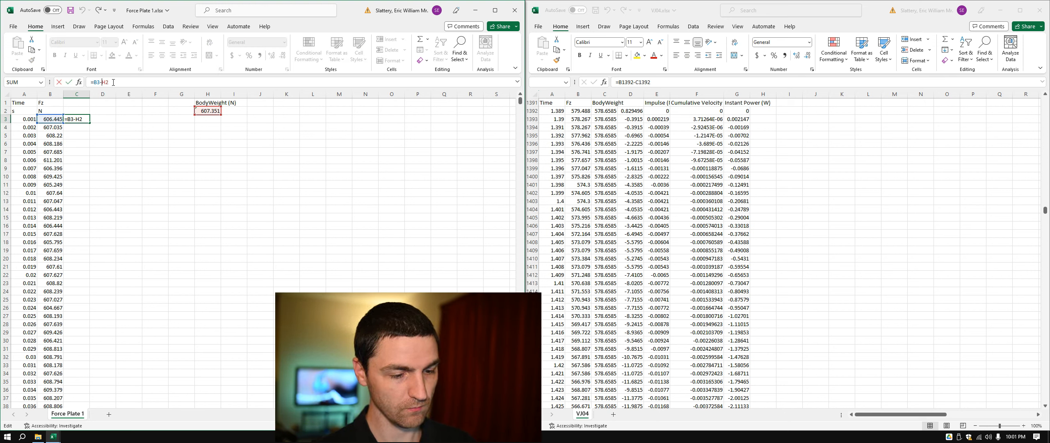
{"action": "type", "text": "$H$"}
{"action": "key", "text": "Return"}
{"action": "key", "text": "Up"}
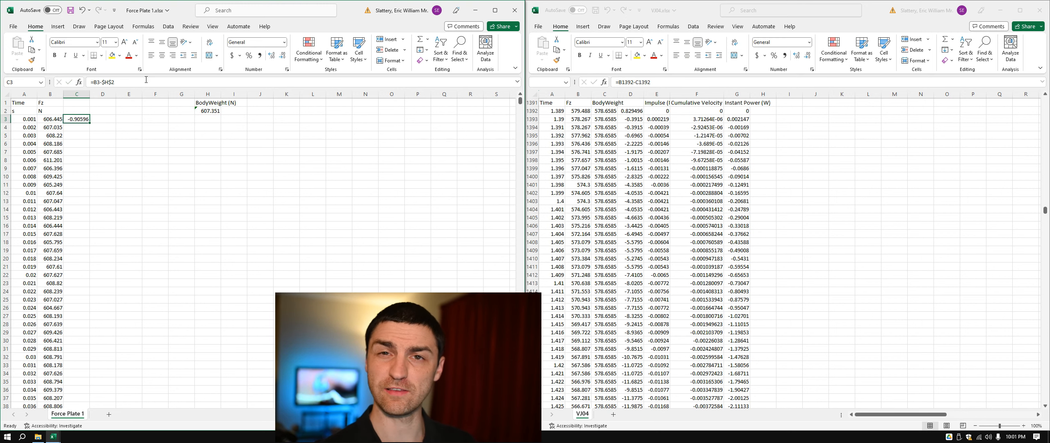
{"action": "double_click", "coordinate": [91, 123]}
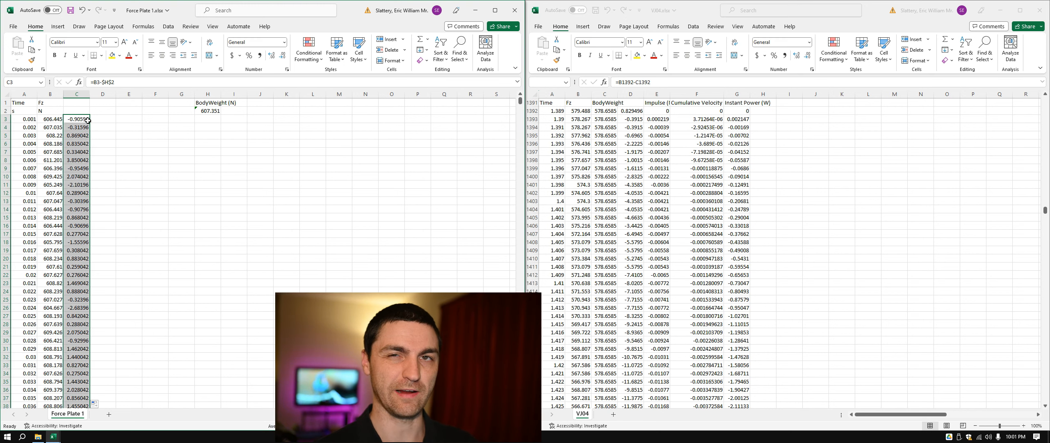
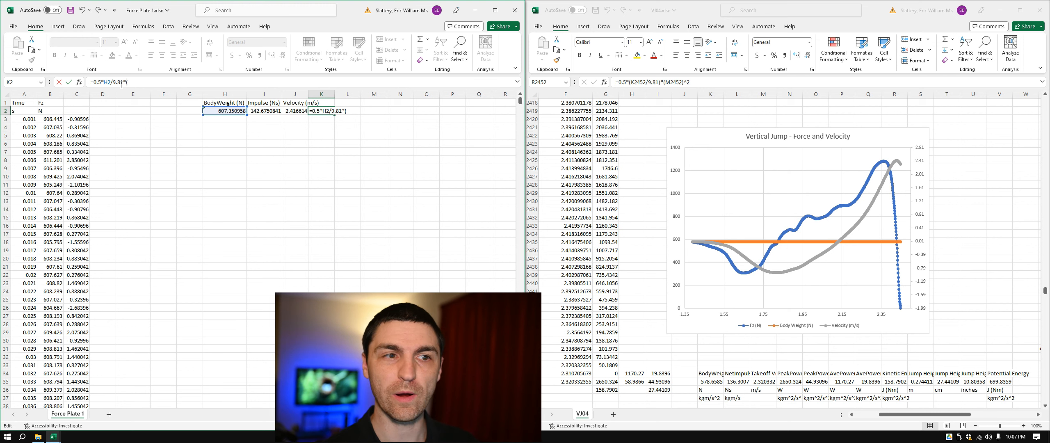
- Complete the kinetic energy formula in K2 using the takeoff velocity, as =0.5*H2/9.81*(J2)^2
{"action": "left_click", "coordinate": [294, 111]}
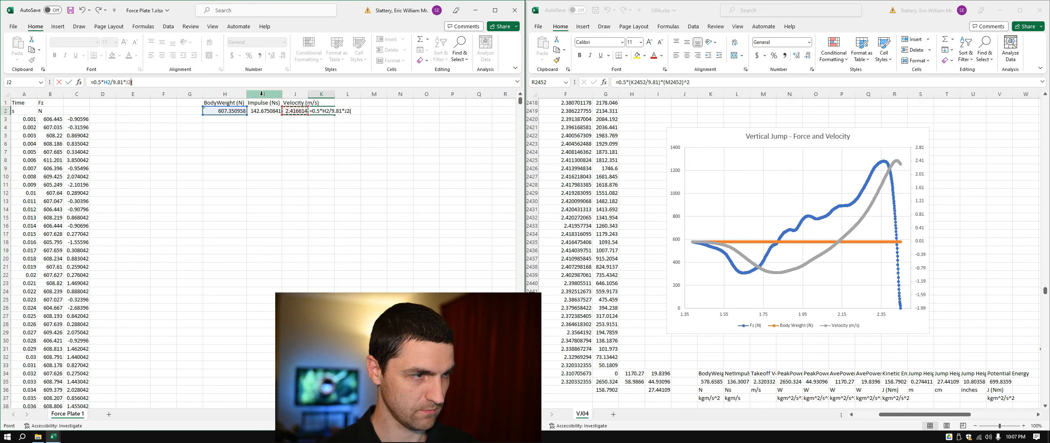
{"action": "key", "text": "BackSpace"}
{"action": "key", "text": "BackSpace"}
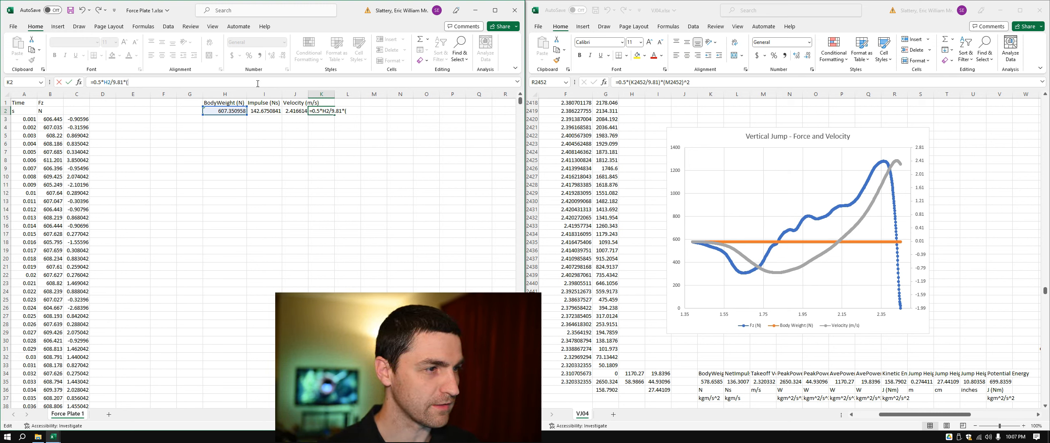
{"action": "left_click", "coordinate": [294, 110]}
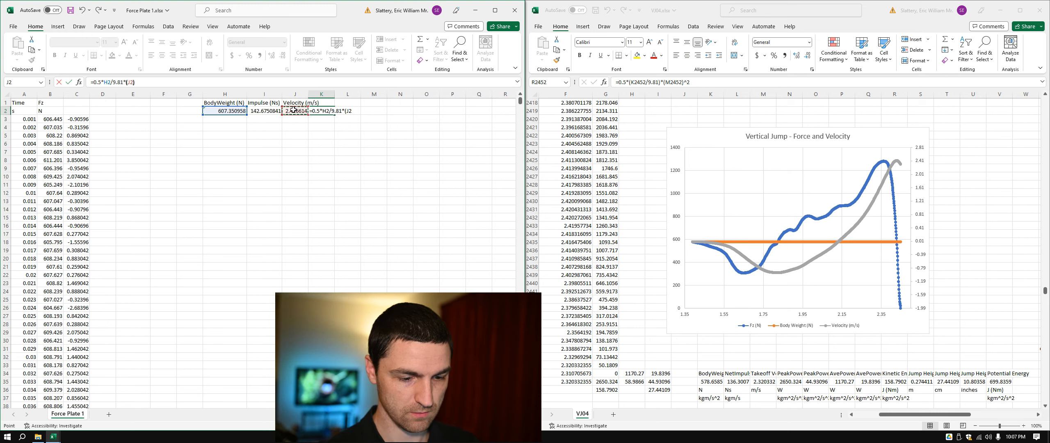
{"action": "type", "text": ")^2"}
{"action": "key", "text": "ctrl+Return"}
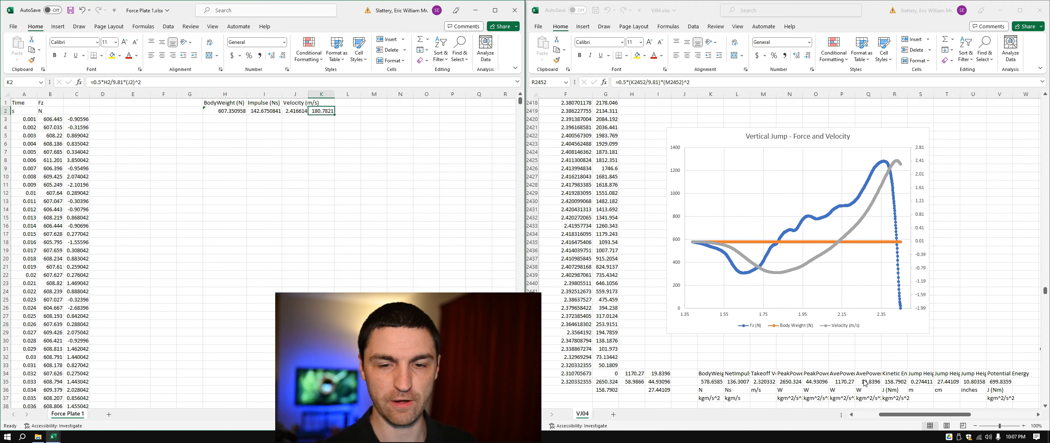
- Inspect the formula for jump height in metres in cell S2452 of the VJ04 workbook
{"action": "left_click", "coordinate": [350, 107]}
{"action": "left_click", "coordinate": [351, 108]}
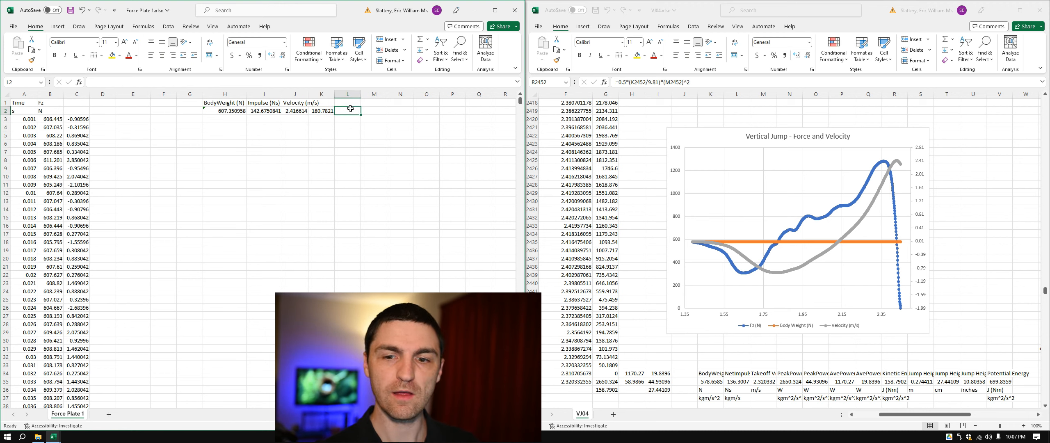
{"action": "left_click", "coordinate": [932, 382]}
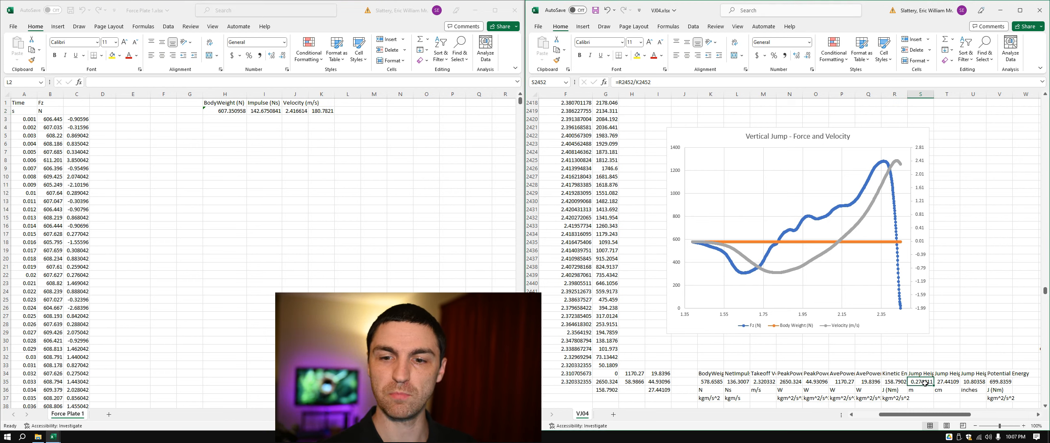
{"action": "left_click", "coordinate": [684, 81]}
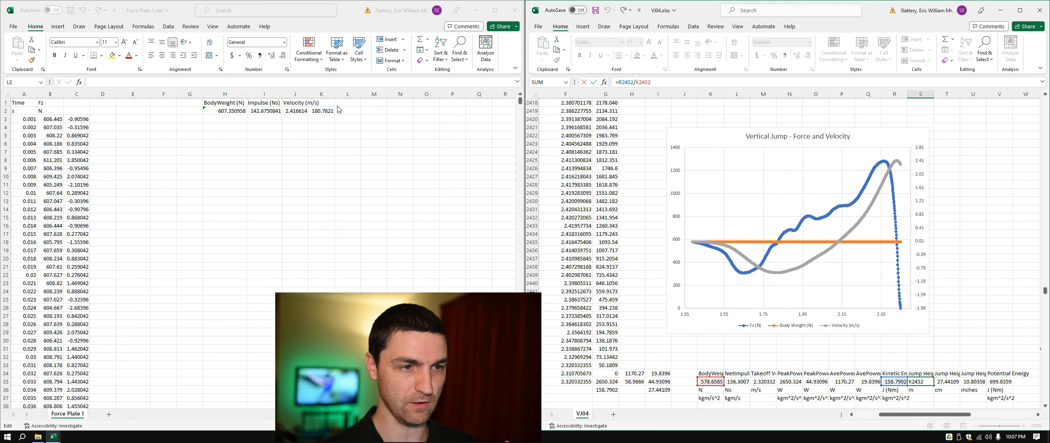
{"action": "left_click", "coordinate": [350, 111]}
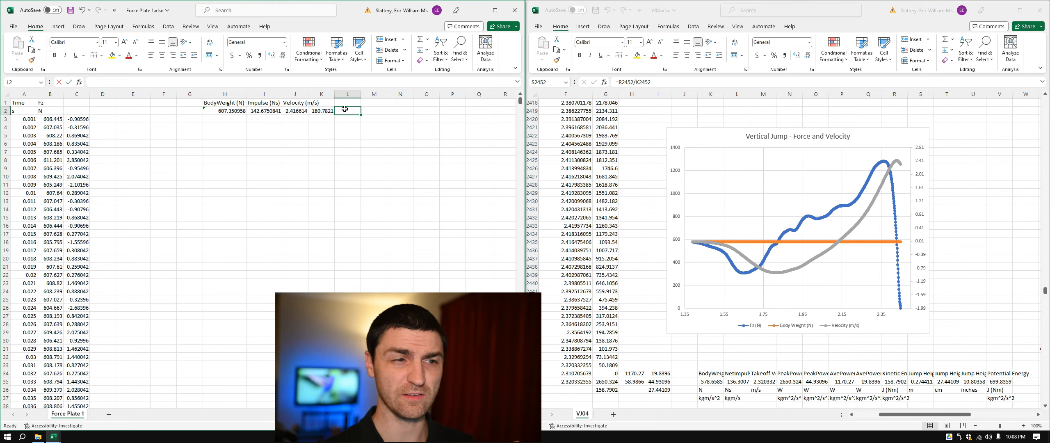
- Enter the heading "Kinetic Energy" in cell K1 of the Force Plate 1 sheet
{"action": "left_click", "coordinate": [322, 102]}
{"action": "type", "text": "I"}
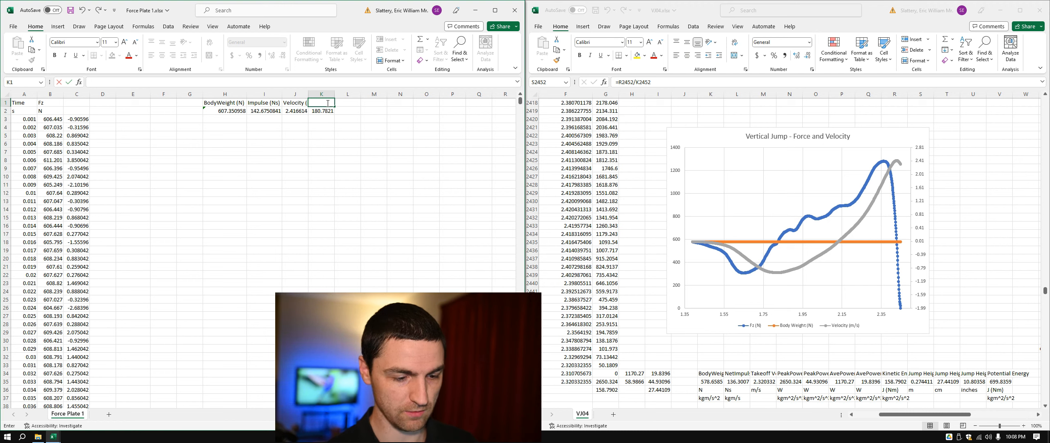
{"action": "type", "text": "netic E"}
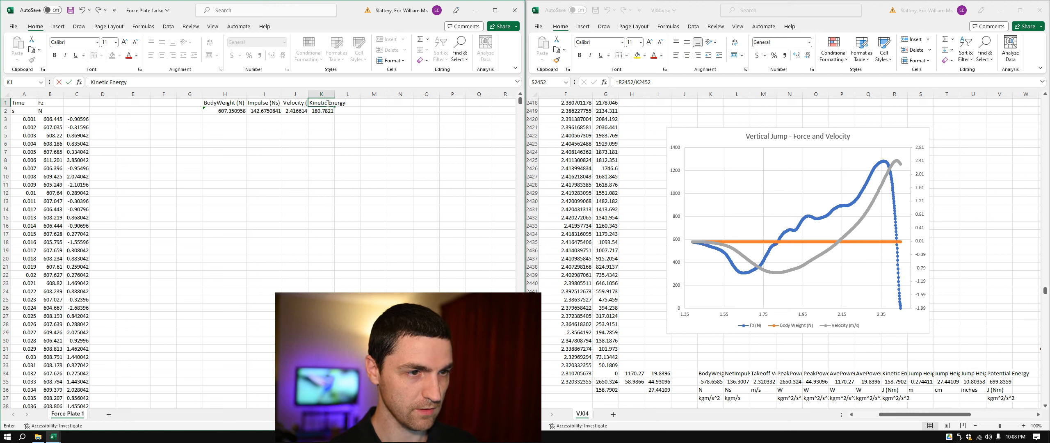
{"action": "type", "text": "nergy"}
{"action": "key", "text": "Return"}
- Calculate jump height in L2 by dividing kinetic energy by body weight with =K2/H2
{"action": "key", "text": "Right"}
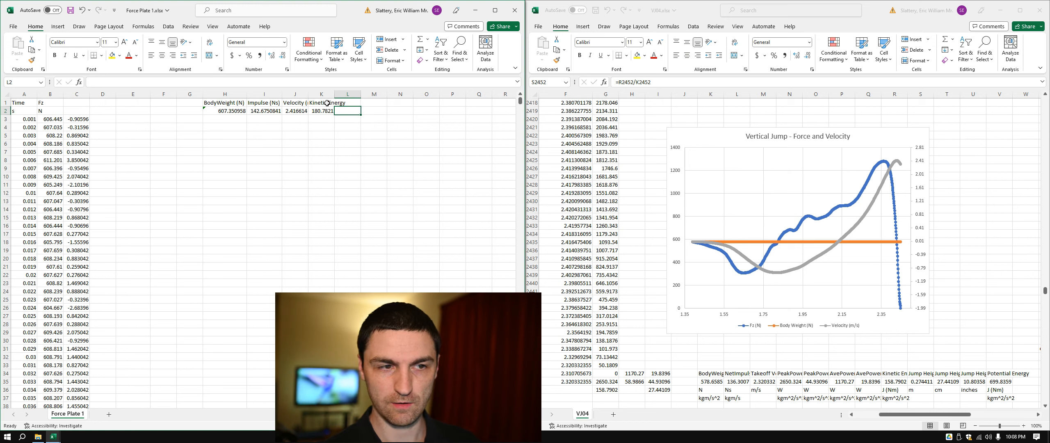
{"action": "type", "text": "=K2/"}
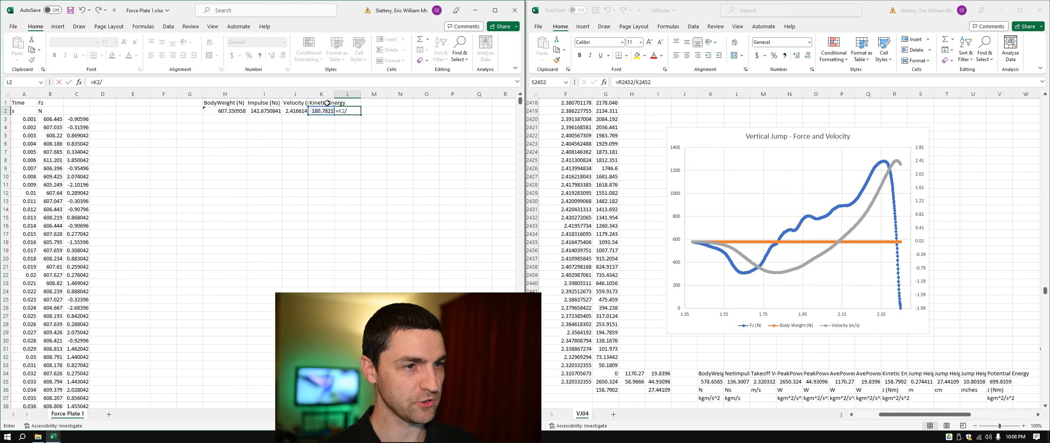
{"action": "key", "text": "Left"}
{"action": "key", "text": "Left"}
{"action": "key", "text": "Left"}
{"action": "key", "text": "Left"}
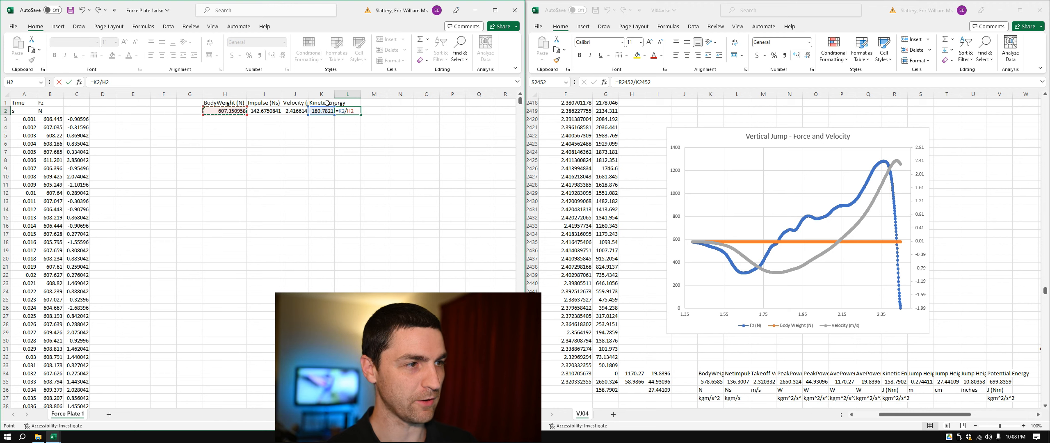
{"action": "left_click", "coordinate": [268, 82]}
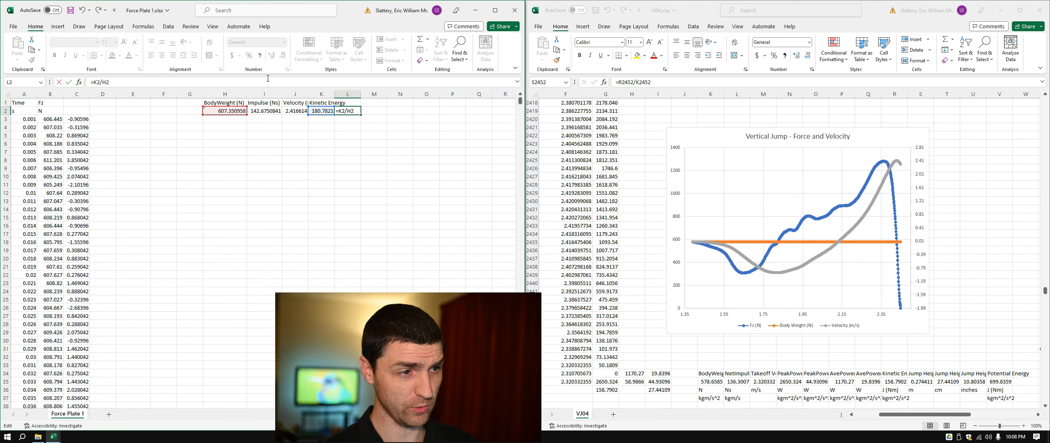
{"action": "type", "text": "*"}
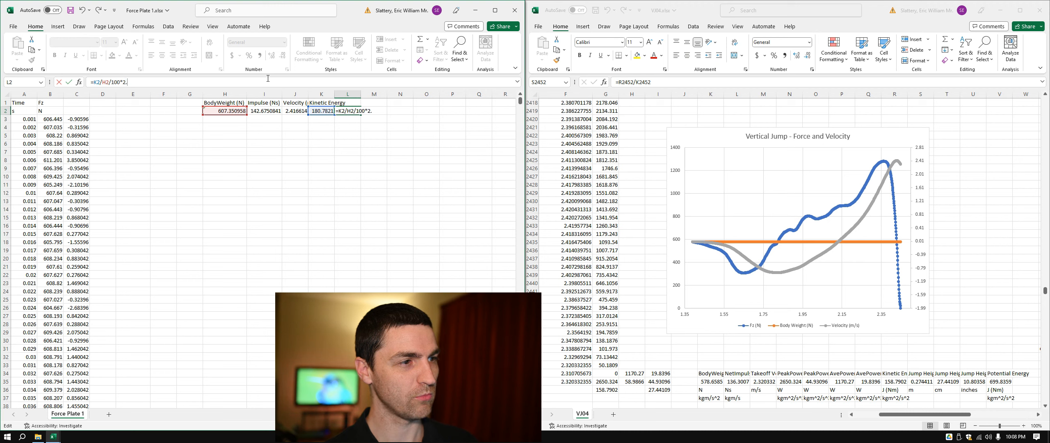
{"action": "key", "text": "BackSpace"}
{"action": "key", "text": "BackSpace"}
{"action": "key", "text": "BackSpace"}
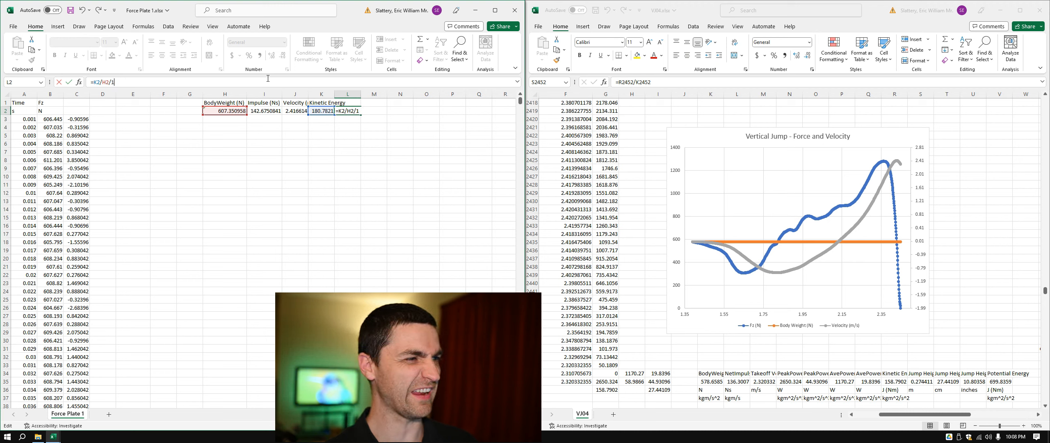
{"action": "key", "text": "Return"}
{"action": "key", "text": "Up"}
- Enter the heading "Height (m)" in cell L1
{"action": "key", "text": "Up"}
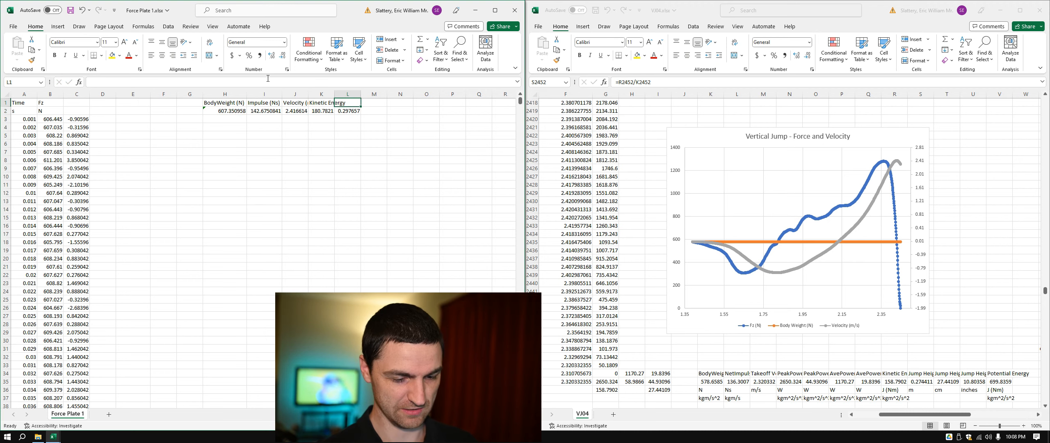
{"action": "type", "text": "Height ("}
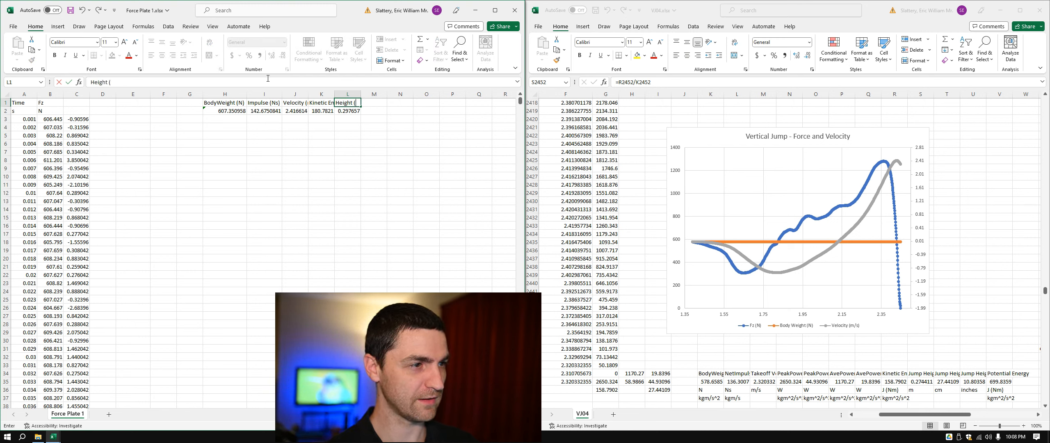
{"action": "type", "text": "m)"}
{"action": "key", "text": "Return"}
- Convert the jump height from metres to centimetres in M2 with =L2*100
{"action": "key", "text": "Right"}
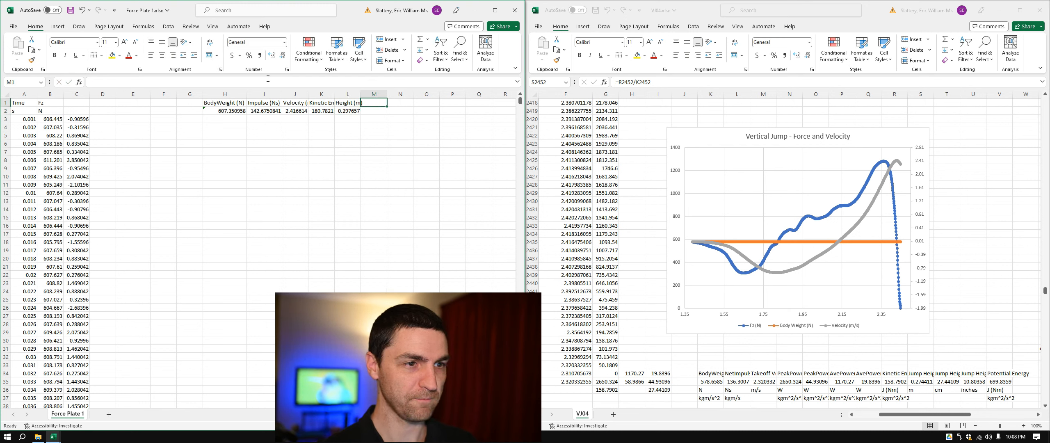
{"action": "type", "text": "="}
{"action": "key", "text": "Left"}
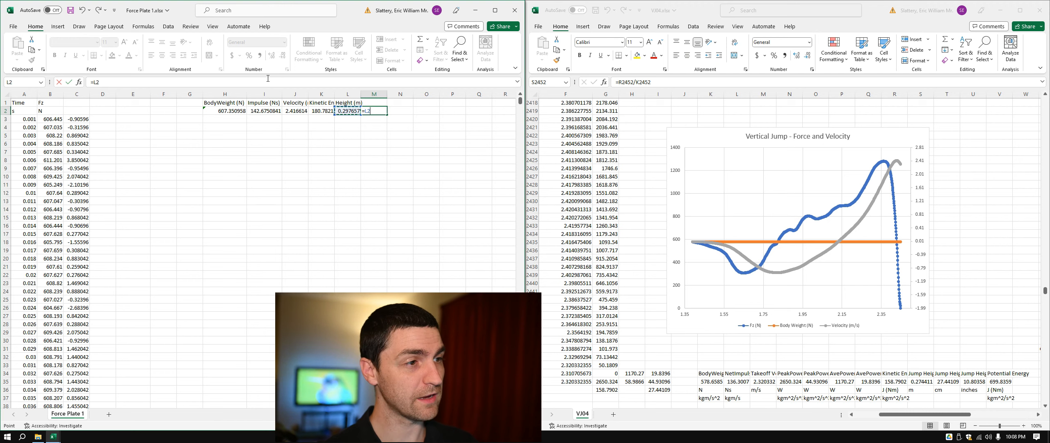
{"action": "type", "text": "/"}
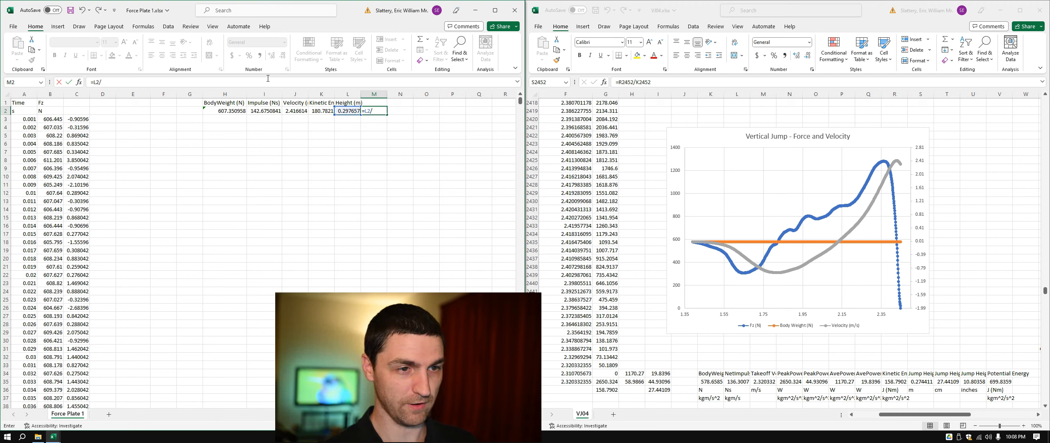
{"action": "type", "text": "100"}
{"action": "key", "text": "Return"}
{"action": "key", "text": "Up"}
{"action": "left_click", "coordinate": [101, 82]}
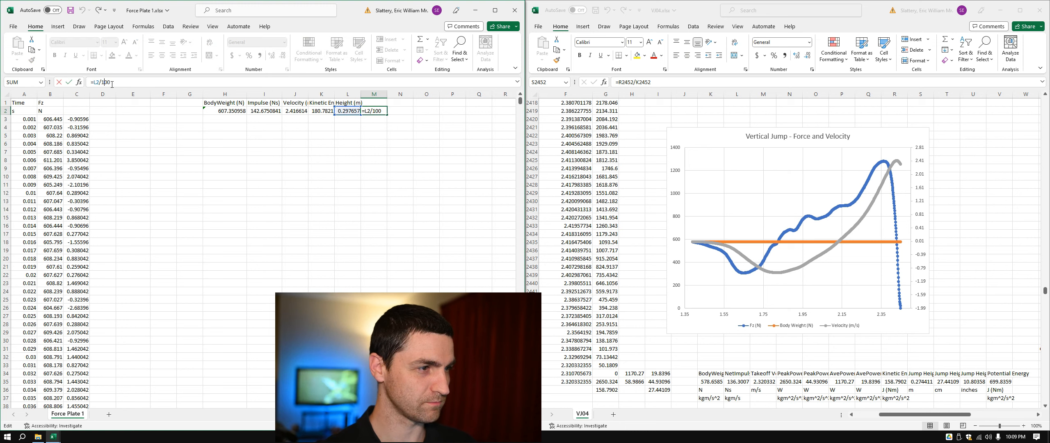
{"action": "key", "text": "BackSpace"}
{"action": "type", "text": "*"}
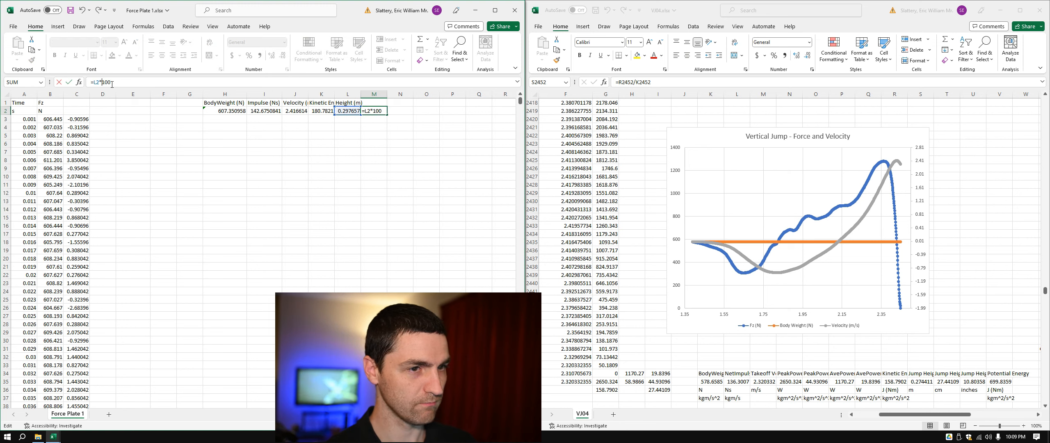
{"action": "key", "text": "Return"}
{"action": "key", "text": "Up"}
- Enter the heading "Height (cm)" in cell M1
{"action": "key", "text": "Up"}
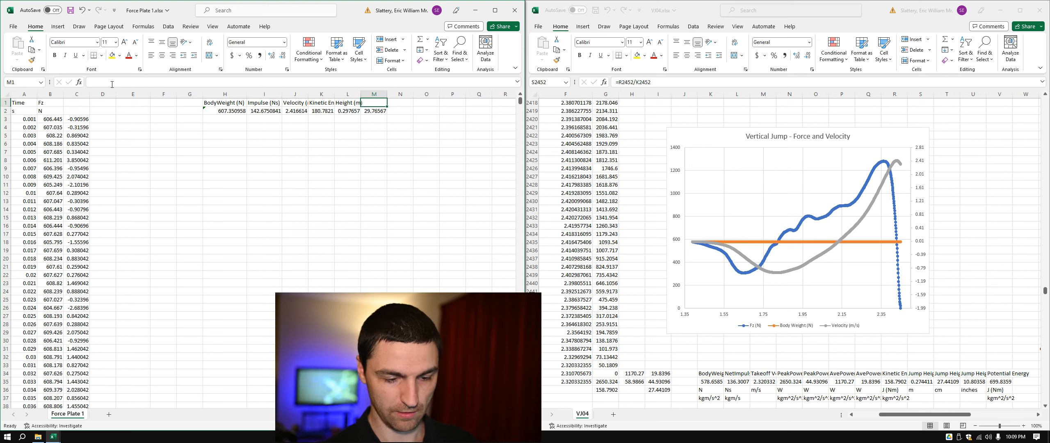
{"action": "type", "text": "Height ("}
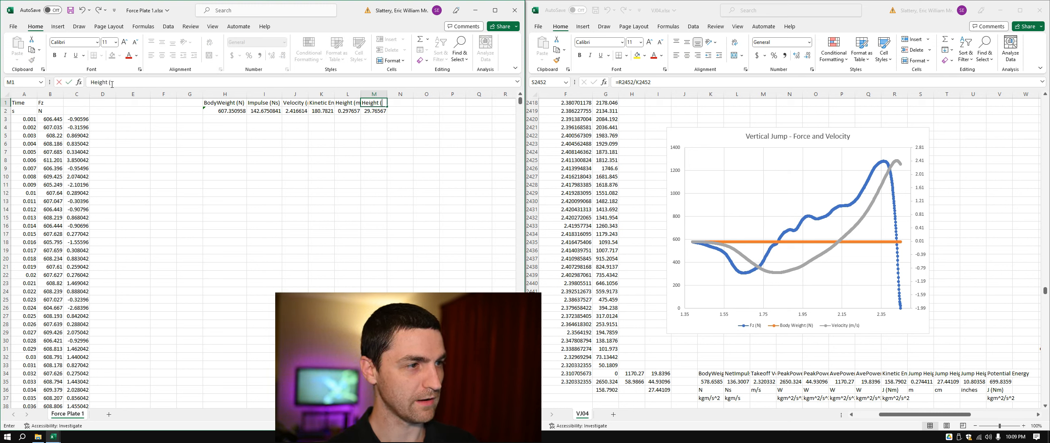
{"action": "type", "text": "cm)"}
{"action": "key", "text": "Return"}
- Convert the jump height from centimetres to inches in N2 with =M2/2.54
{"action": "key", "text": "Up"}
{"action": "key", "text": "Right"}
{"action": "key", "text": "Down"}
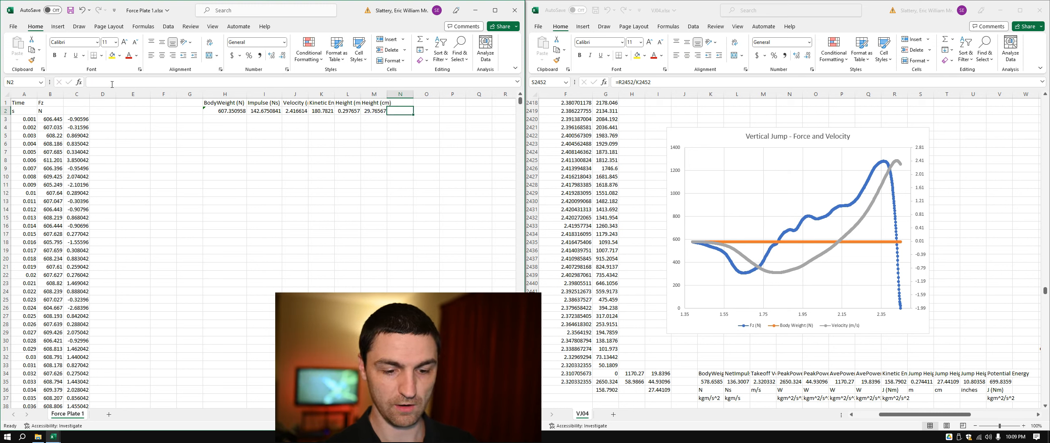
{"action": "type", "text": "=M2*"}
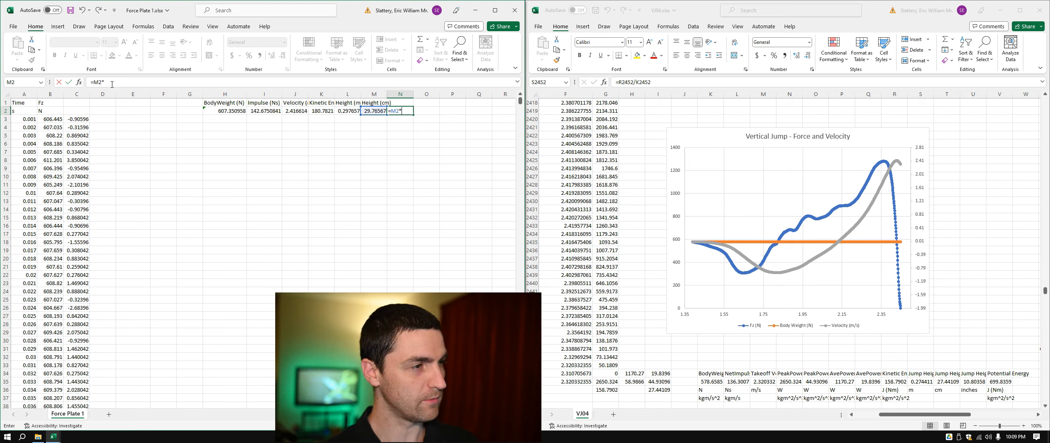
{"action": "type", "text": "2"}
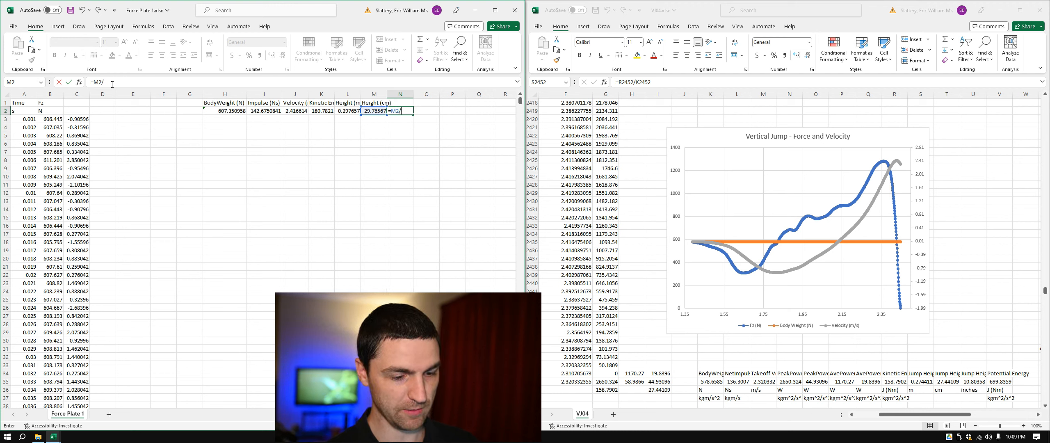
{"action": "type", "text": "2"}
{"action": "key", "text": "Return"}
- Enter the heading "Height (in)" in cell N1
{"action": "key", "text": "Up"}
{"action": "key", "text": "Up"}
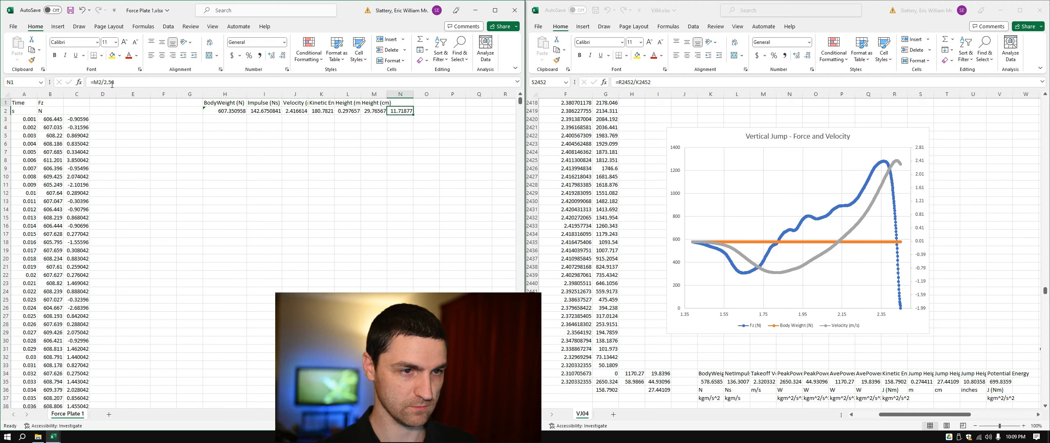
{"action": "type", "text": "Heig"}
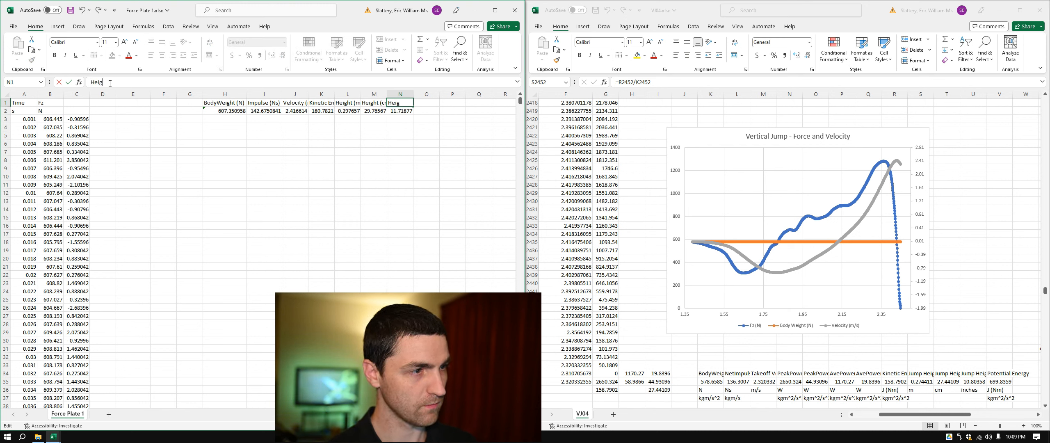
{"action": "type", "text": "ht (in)"}
{"action": "key", "text": "Return"}
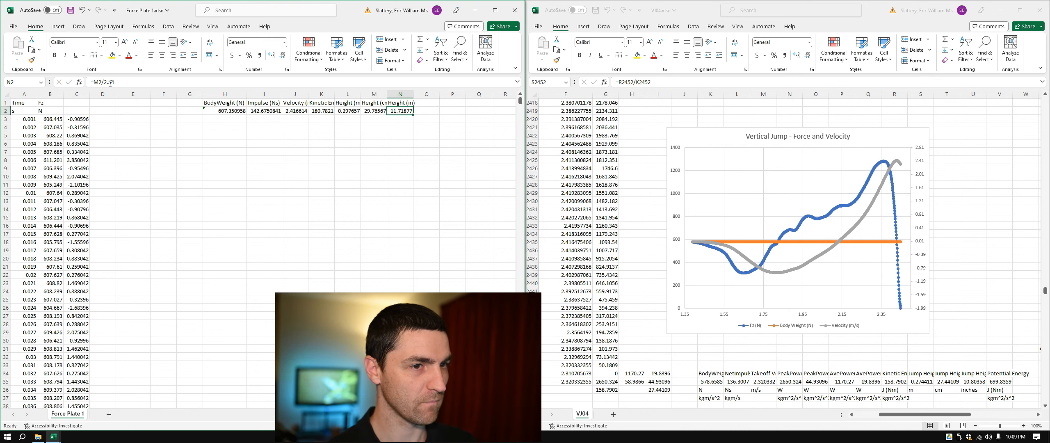
{"action": "key", "text": "Right"}
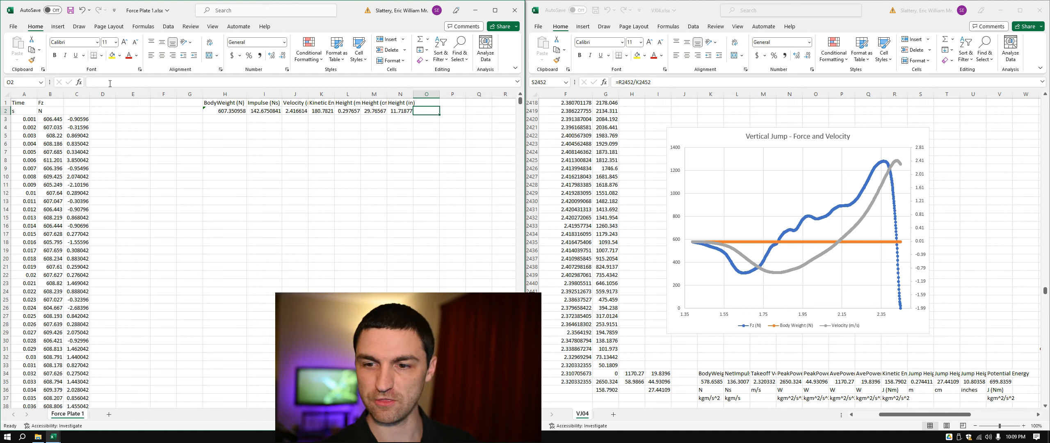
{"action": "key", "text": "Up"}
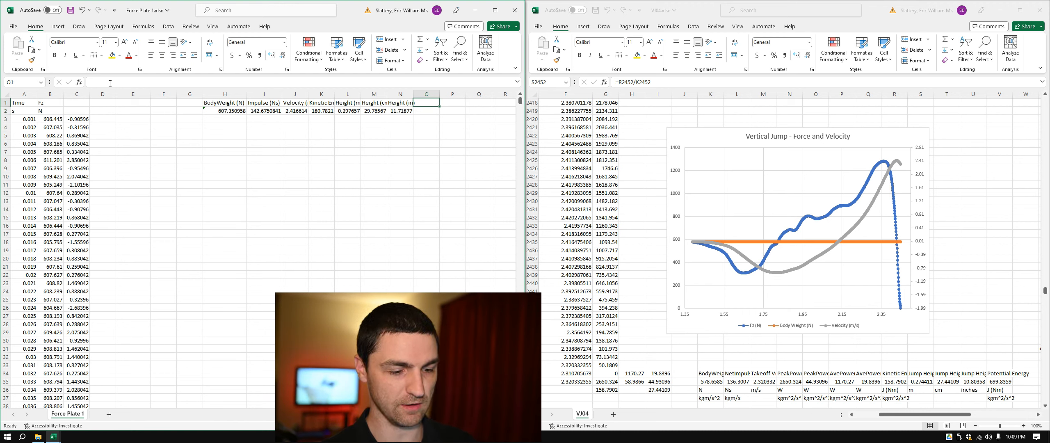
- Switch to the VJ04 workbook and inspect the potential energy formula in cell V2452
{"action": "left_click", "coordinate": [966, 318]}
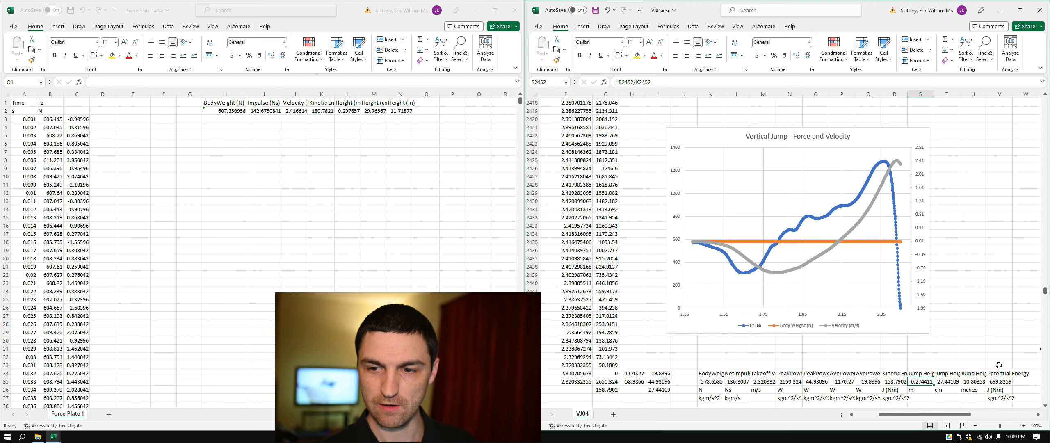
{"action": "left_click", "coordinate": [999, 380]}
{"action": "left_click", "coordinate": [711, 84]}
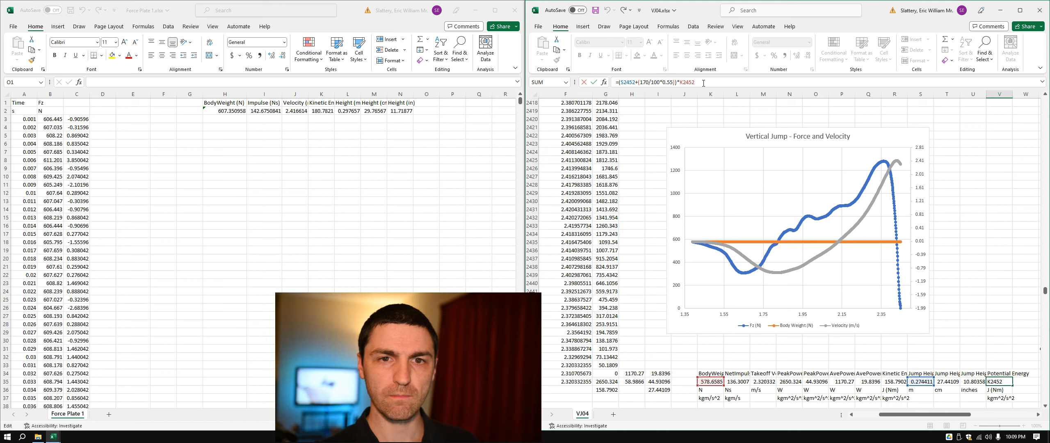
{"action": "key", "text": "Return"}
{"action": "key", "text": "Up"}
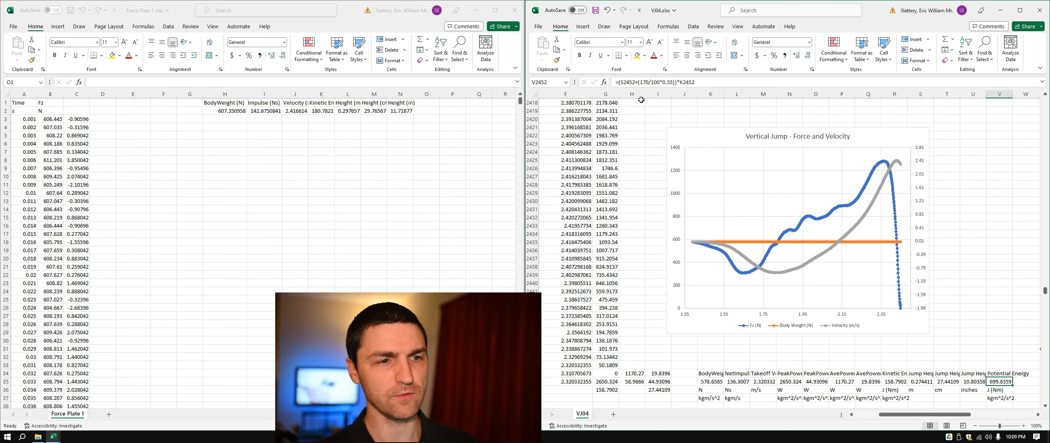
- Return to the Force Plate 1 workbook and enter the heading "Peak Power (W)" in cell O1
{"action": "left_click", "coordinate": [429, 104]}
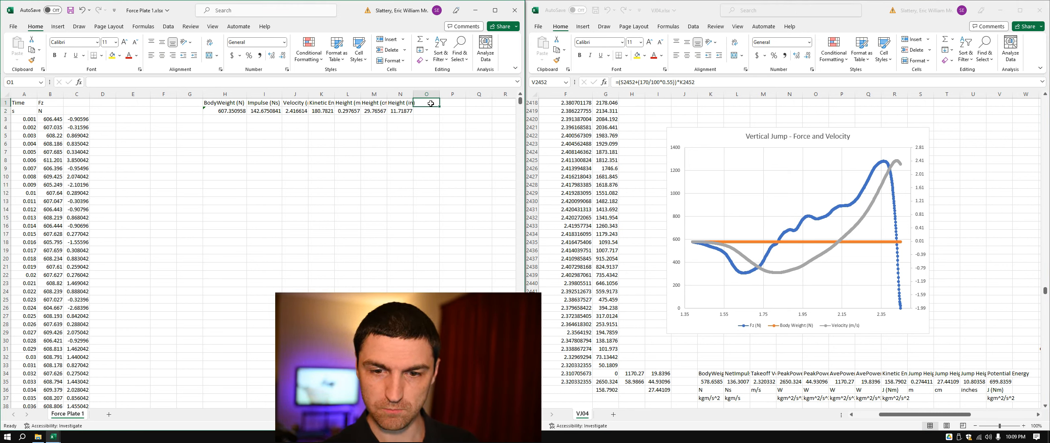
{"action": "type", "text": "Pe"}
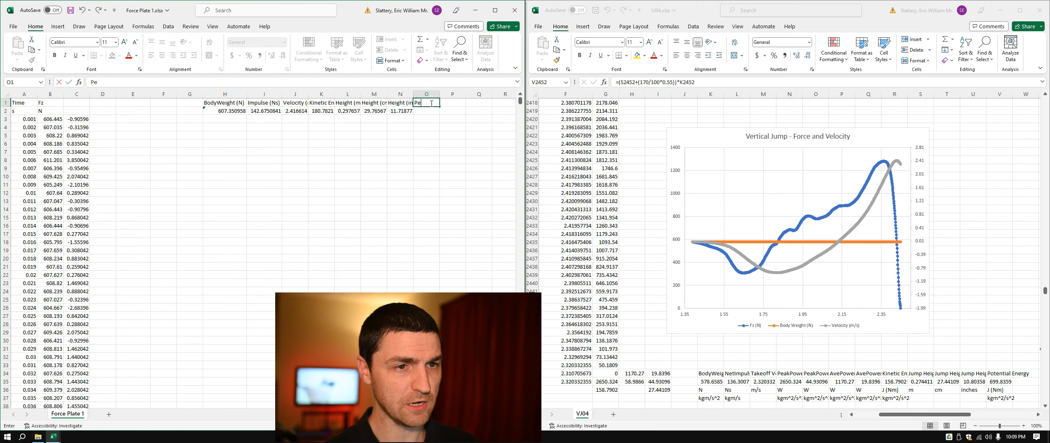
{"action": "type", "text": "ak Power"}
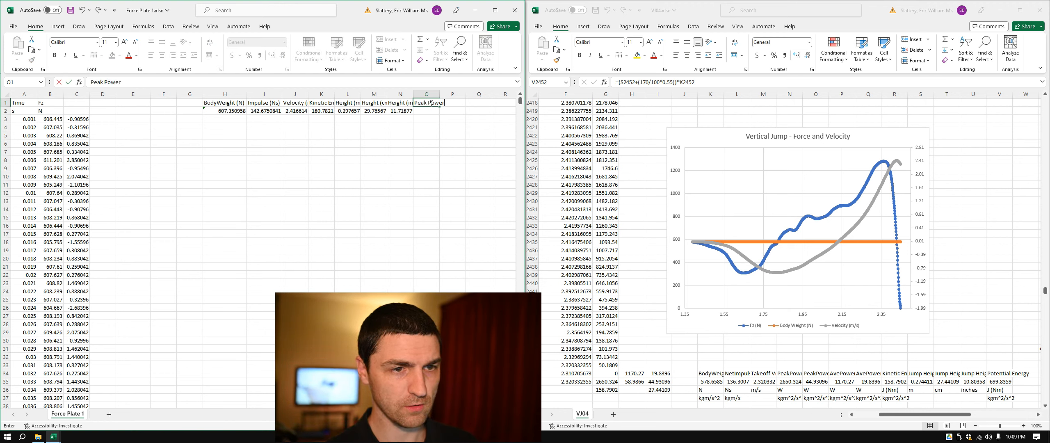
{"action": "type", "text": " (W)"}
{"action": "key", "text": "Return"}
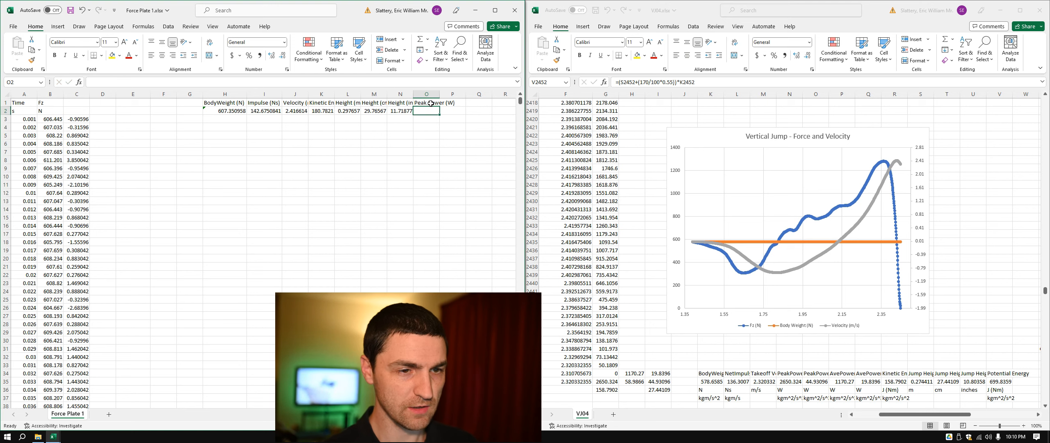
- Calculate peak power in O2 as the maximum of the power values in F2009:F2999
{"action": "type", "text": "=MAX("}
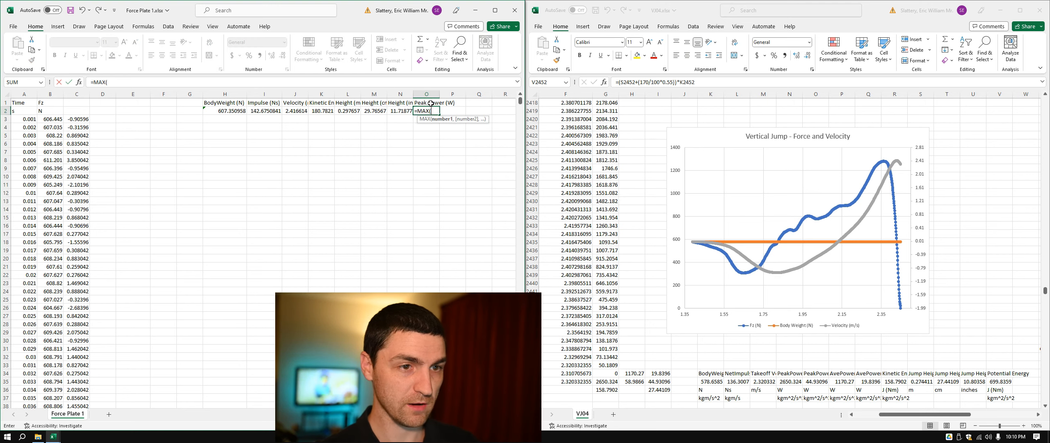
{"action": "key", "text": "ctrl+Left"}
{"action": "key", "text": "ctrl+Left"}
{"action": "key", "text": "ctrl+Left"}
{"action": "key", "text": "Right"}
{"action": "key", "text": "Right"}
{"action": "key", "text": "Right"}
{"action": "key", "text": "ctrl+Down"}
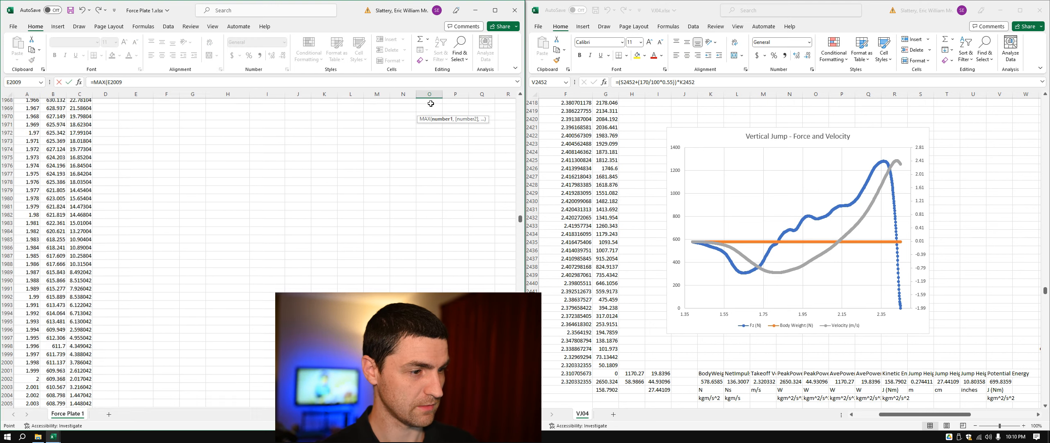
{"action": "key", "text": "Right"}
{"action": "key", "text": "ctrl+shift+Down"}
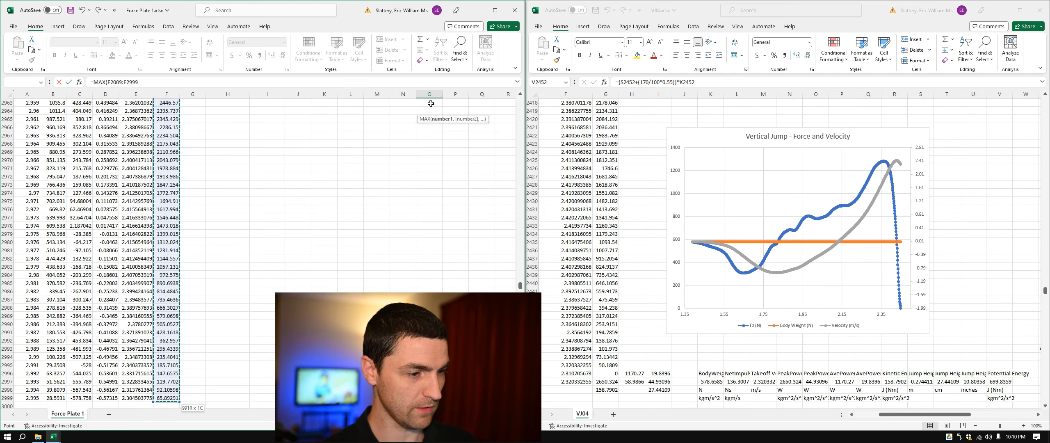
{"action": "key", "text": "Tab"}
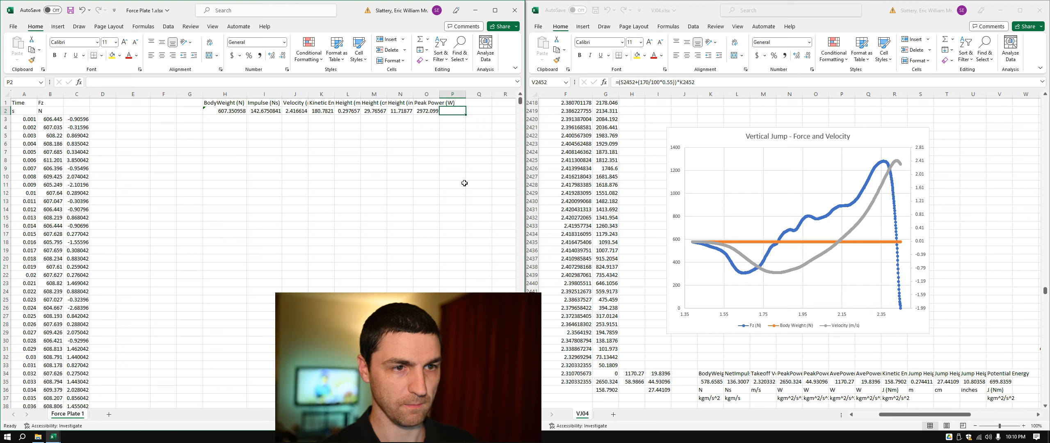
- Enter the heading "Peak Power (W/kg)" in cell P1
{"action": "key", "text": "Up"}
{"action": "type", "text": "Peak"}
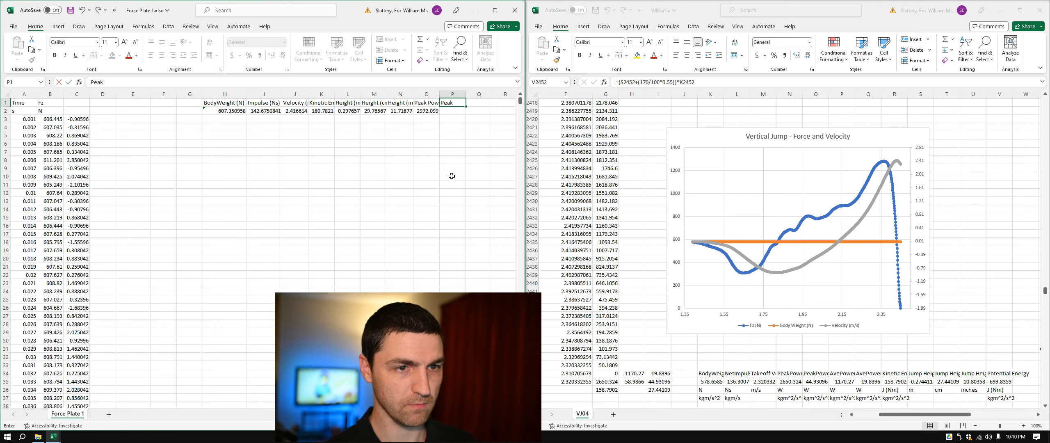
{"action": "type", "text": " Powe"}
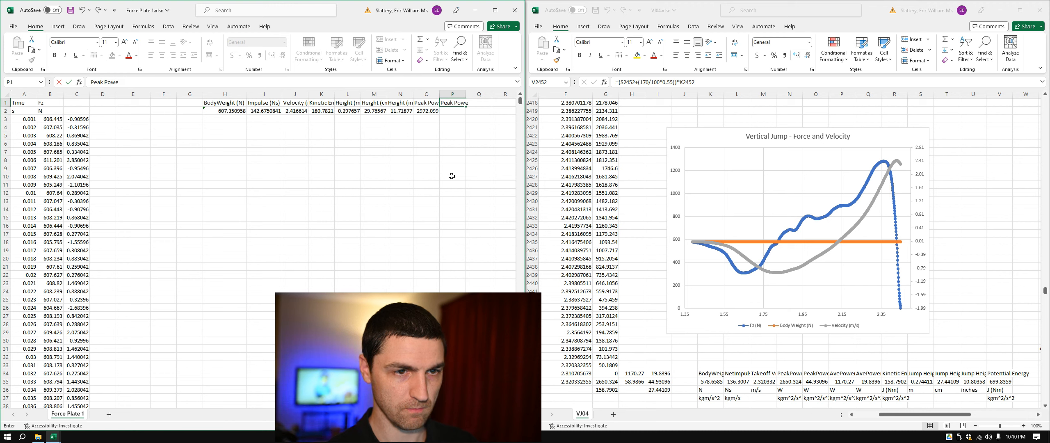
{"action": "type", "text": "r (W"}
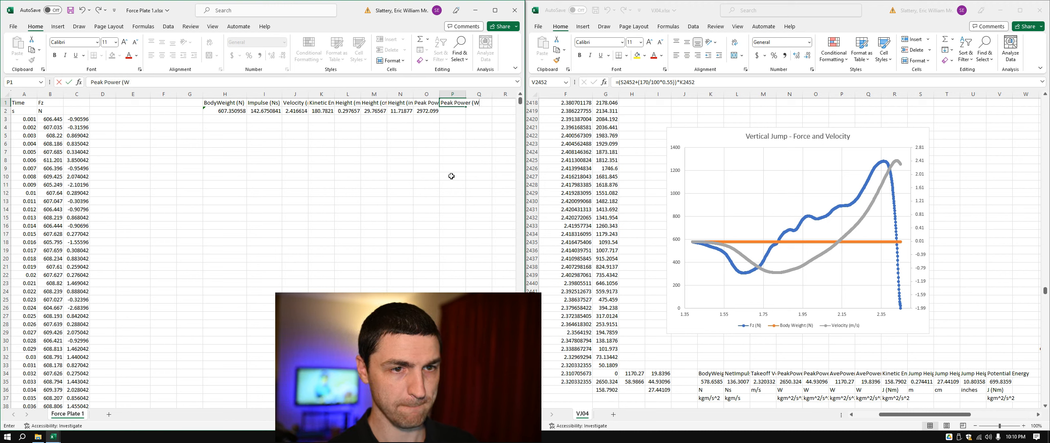
{"action": "type", "text": "/kg)"}
{"action": "key", "text": "Return"}
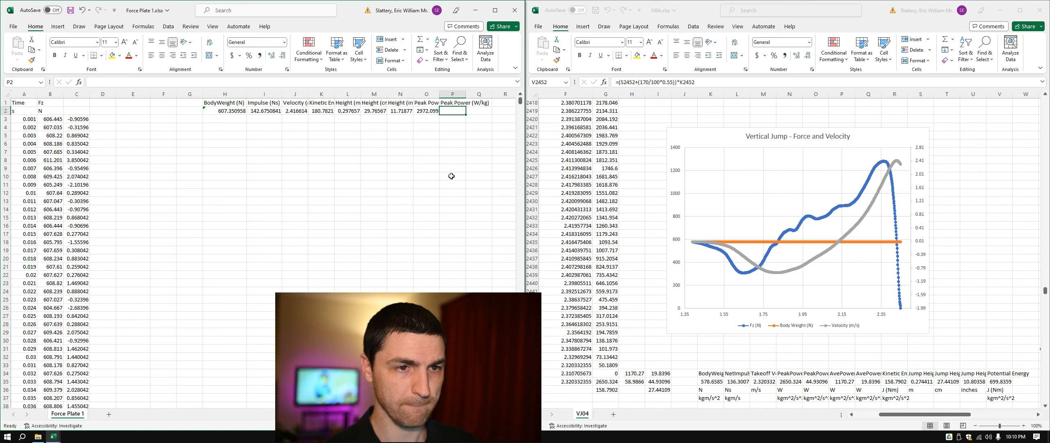
- Calculate peak power per kilogram of body mass in P2 with =O2/(H2/9.81)
{"action": "type", "text": "="}
{"action": "key", "text": "Left"}
{"action": "type", "text": "/"}
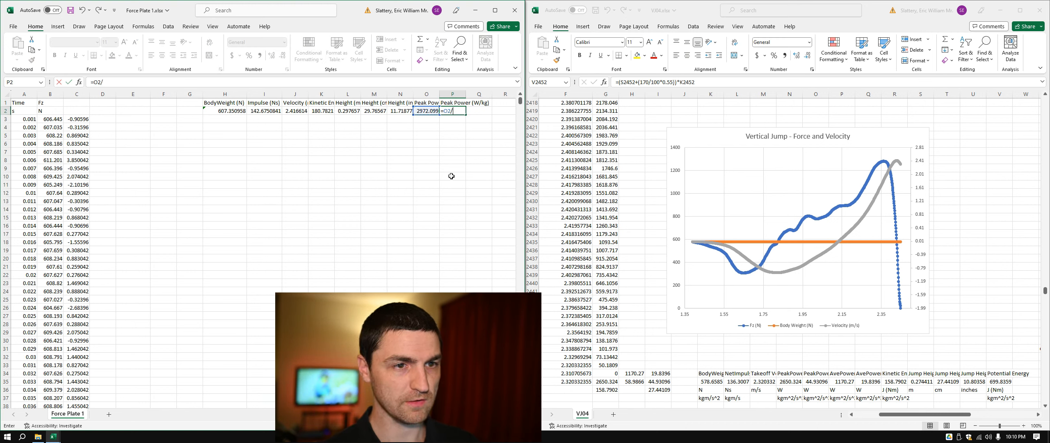
{"action": "key", "text": "Left"}
{"action": "key", "text": "Left"}
{"action": "key", "text": "Left"}
{"action": "key", "text": "Left"}
{"action": "key", "text": "Left"}
{"action": "key", "text": "Left"}
{"action": "key", "text": "Left"}
{"action": "key", "text": "Left"}
{"action": "key", "text": "Left"}
{"action": "key", "text": "Right"}
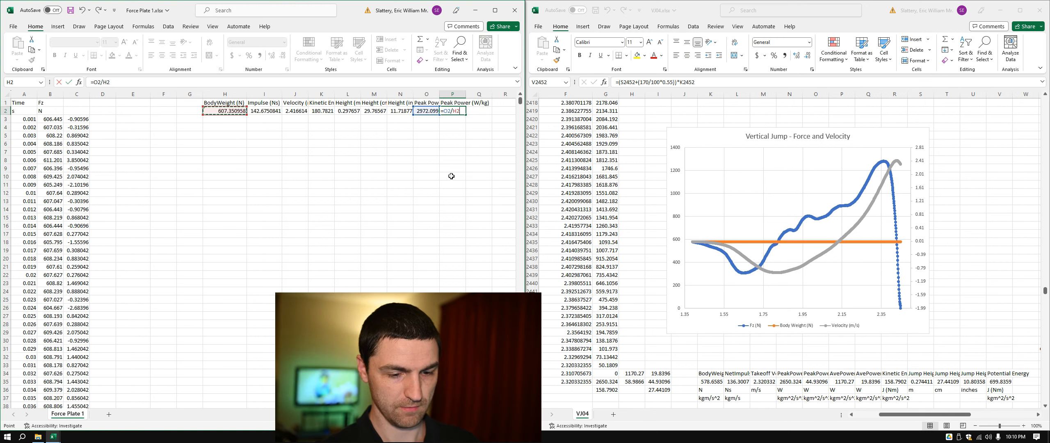
{"action": "type", "text": "("}
{"action": "key", "text": "BackSpace"}
{"action": "key", "text": "BackSpace"}
{"action": "key", "text": "BackSpace"}
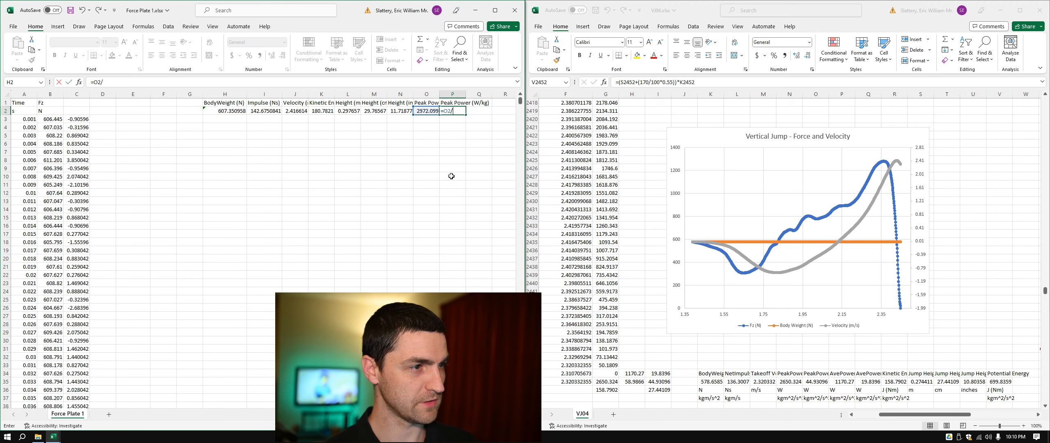
{"action": "left_click", "coordinate": [238, 112]}
{"action": "type", "text": "/9."}
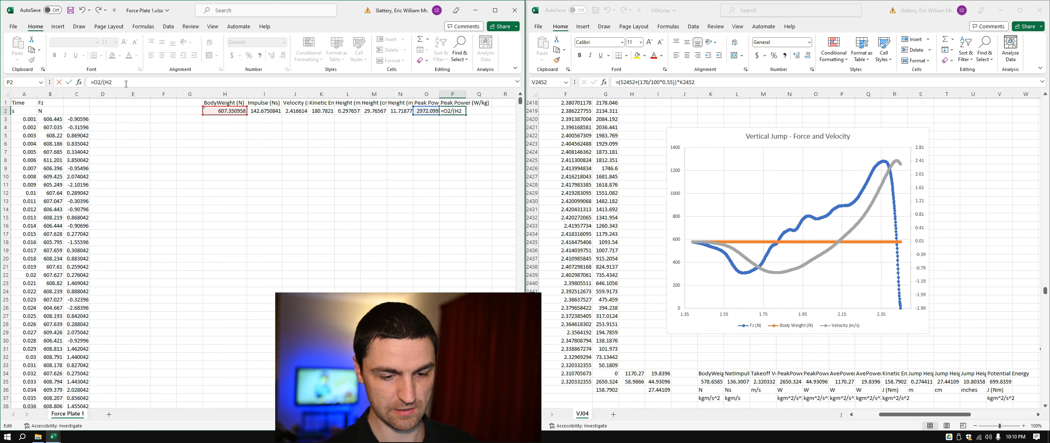
{"action": "type", "text": "81)"}
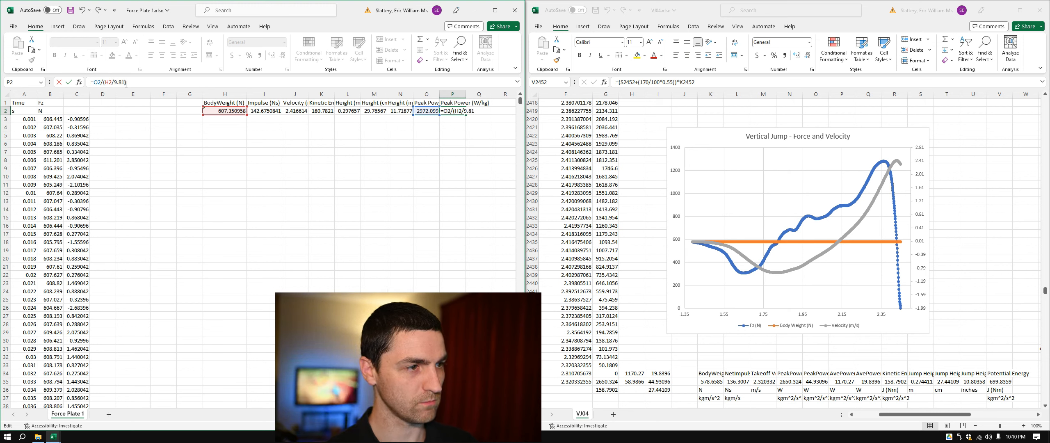
{"action": "key", "text": "Return"}
{"action": "key", "text": "Up"}
{"action": "key", "text": "Right"}
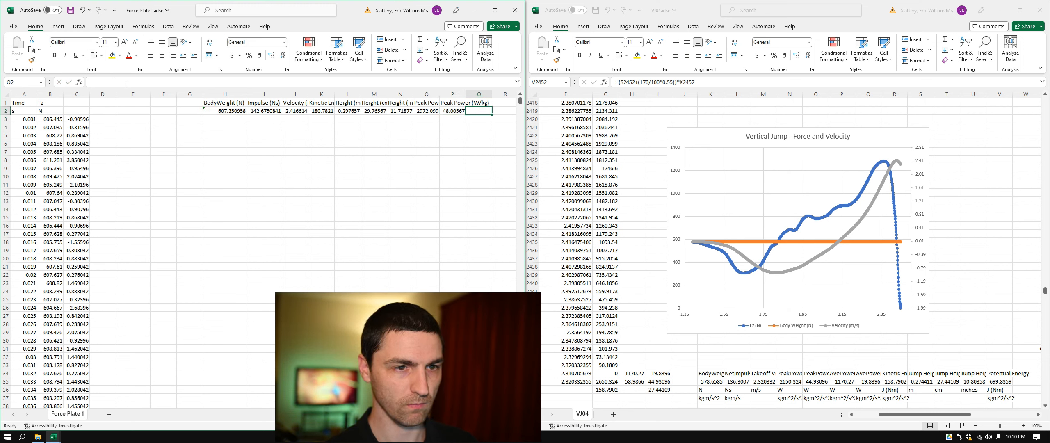
{"action": "key", "text": "Up"}
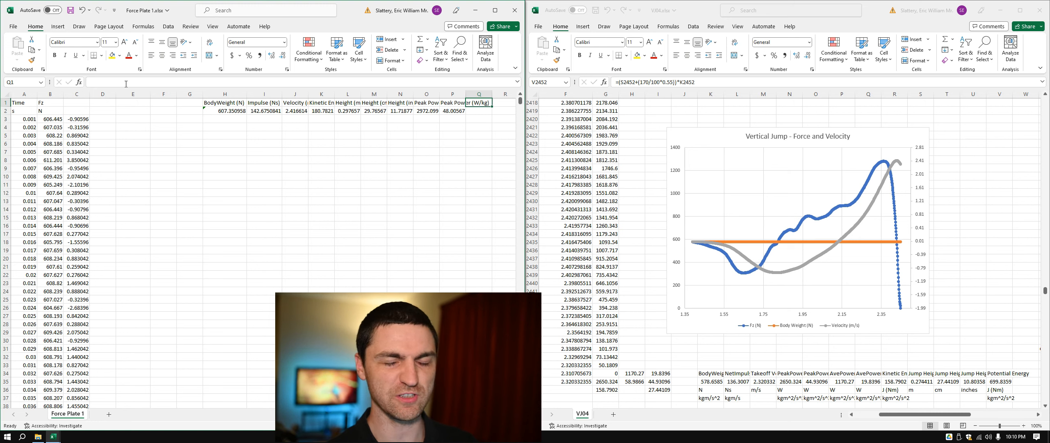
{"action": "type", "text": "="}
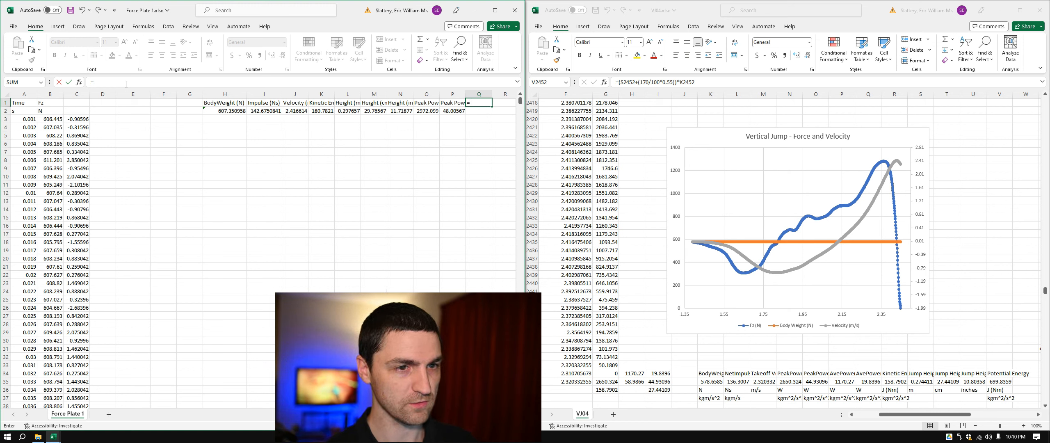
{"action": "type", "text": "Ave Power"}
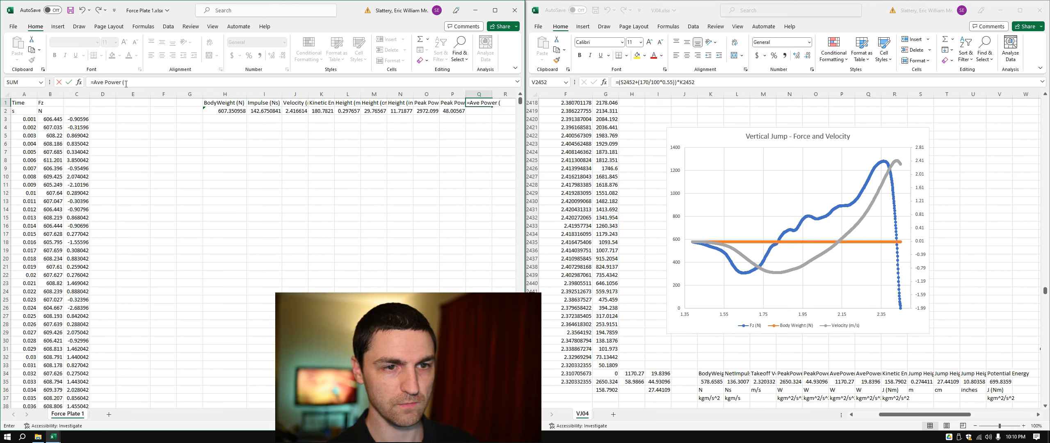
{"action": "key", "text": "Escape"}
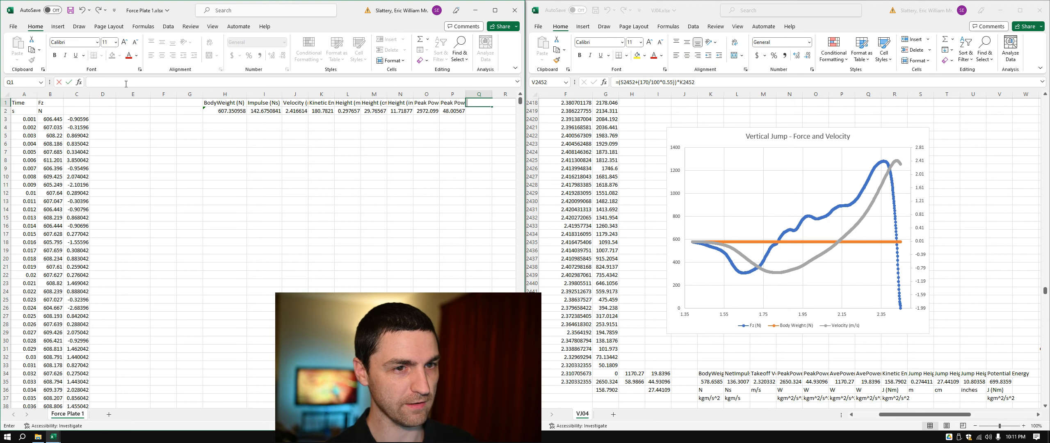
- Enter the heading "Ave Power (W)" in cell Q1
{"action": "type", "text": "Ave "}
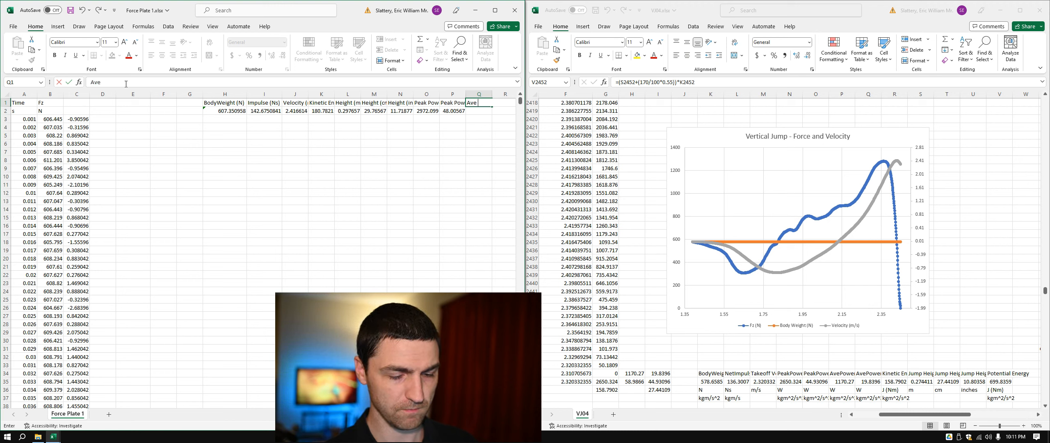
{"action": "type", "text": "Power (W"}
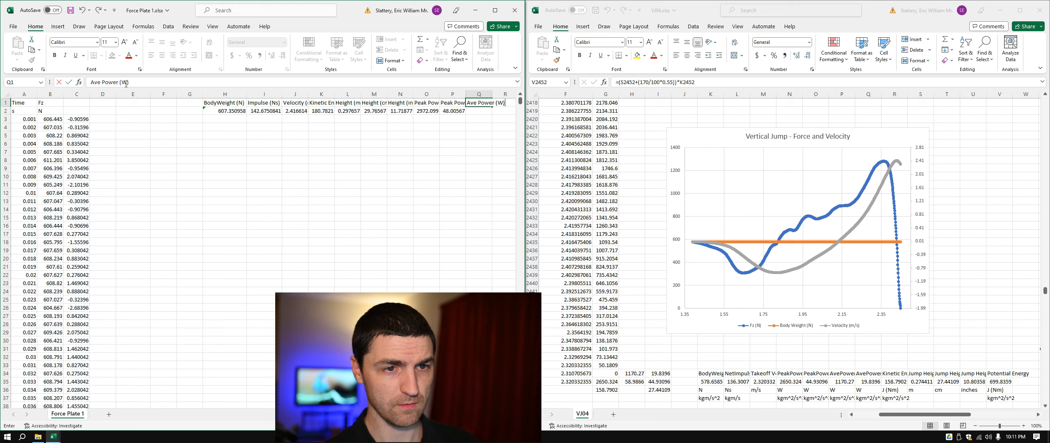
{"action": "key", "text": "Return"}
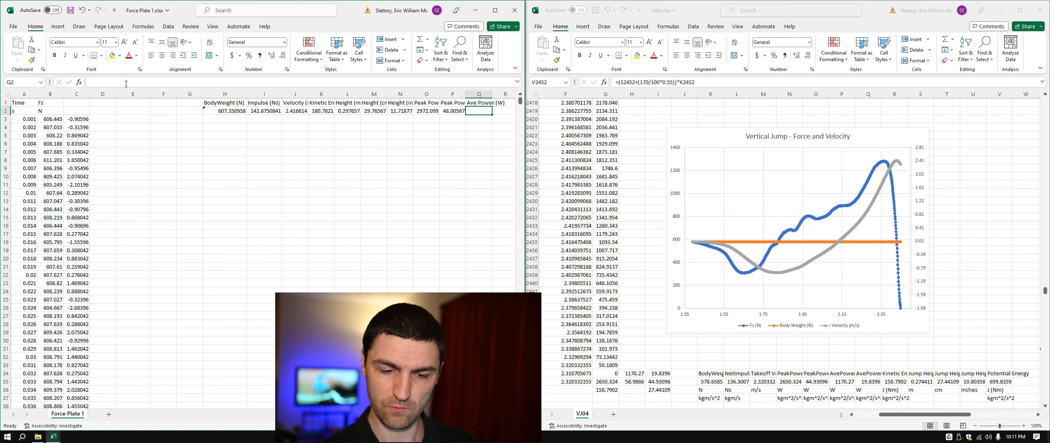
- Calculate average power in Q2 as the average of the positive propulsion-phase power values in F2729:F2999
{"action": "type", "text": "=av"}
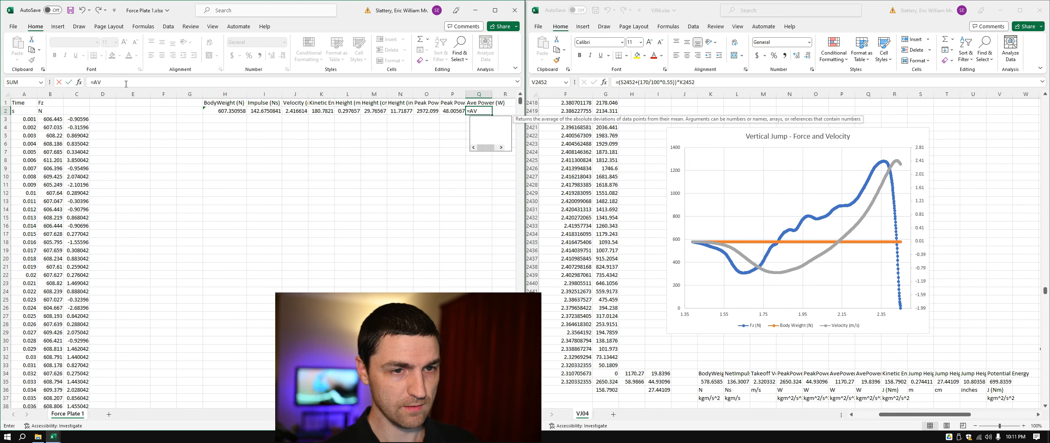
{"action": "key", "text": "Tab"}
{"action": "key", "text": "Left"}
{"action": "key", "text": "Left"}
{"action": "key", "text": "Left"}
{"action": "key", "text": "Left"}
{"action": "key", "text": "Left"}
{"action": "key", "text": "Left"}
{"action": "key", "text": "Left"}
{"action": "key", "text": "Left"}
{"action": "key", "text": "Left"}
{"action": "key", "text": "Left"}
{"action": "key", "text": "Left"}
{"action": "key", "text": "Left"}
{"action": "key", "text": "Left"}
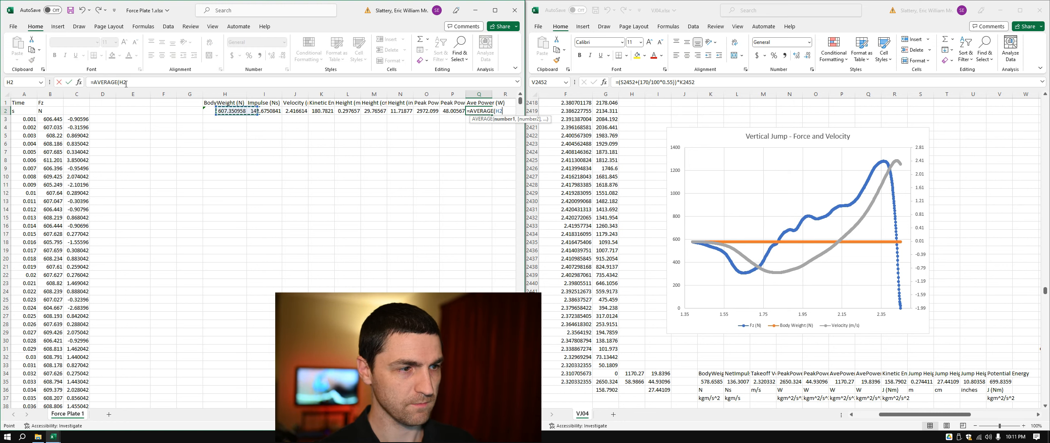
{"action": "key", "text": "ctrl+Down"}
{"action": "key", "text": "Right"}
{"action": "key", "text": "Right"}
{"action": "key", "text": "Right"}
{"action": "key", "text": "Left"}
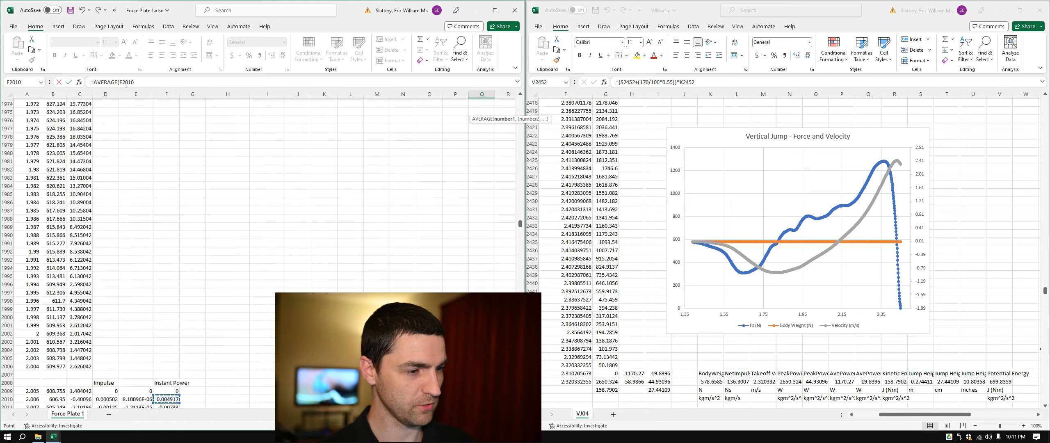
{"action": "key", "text": "ctrl+Down"}
{"action": "key", "text": "shift+Up"}
{"action": "key", "text": "shift+Up"}
{"action": "key", "text": "shift+Up"}
{"action": "key", "text": "shift+Up"}
{"action": "key", "text": "shift+Up"}
{"action": "key", "text": "shift+Up"}
{"action": "key", "text": "shift+Up"}
{"action": "key", "text": "shift+Up"}
{"action": "key", "text": "shift+Up"}
{"action": "key", "text": "shift+Up"}
{"action": "key", "text": "shift+Up"}
{"action": "key", "text": "shift+Up"}
{"action": "key", "text": "shift+Up"}
{"action": "key", "text": "shift+Up"}
{"action": "key", "text": "shift+Up"}
{"action": "key", "text": "shift+Up"}
{"action": "key", "text": "shift+Up"}
{"action": "key", "text": "shift+Up"}
{"action": "key", "text": "shift+Up"}
{"action": "key", "text": "shift+Up"}
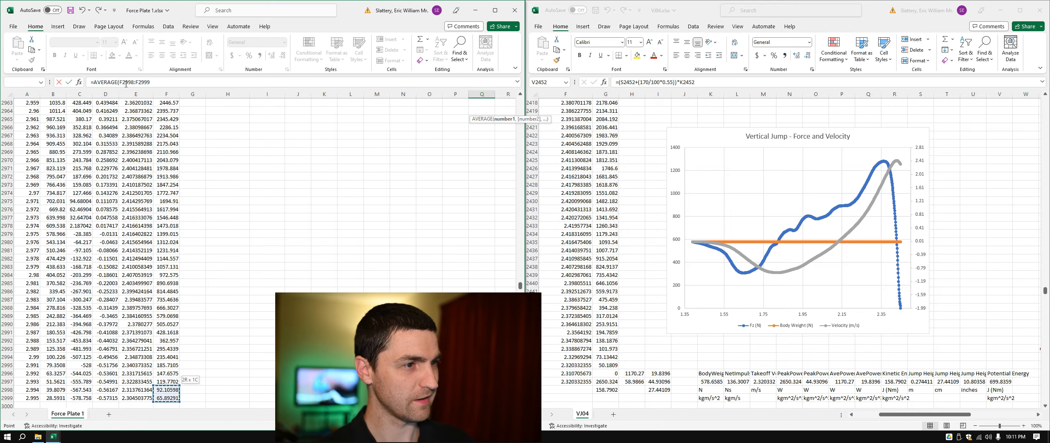
{"action": "key", "text": "shift+Up"}
{"action": "key", "text": "shift+Up"}
{"action": "key", "text": "shift+Up"}
{"action": "key", "text": "shift+Up"}
{"action": "key", "text": "shift+Up"}
{"action": "key", "text": "shift+Up"}
{"action": "key", "text": "shift+Up"}
{"action": "key", "text": "shift+Up"}
{"action": "key", "text": "shift+Up"}
{"action": "key", "text": "shift+Up"}
{"action": "key", "text": "shift+Up"}
{"action": "key", "text": "shift+Up"}
{"action": "key", "text": "shift+Up"}
{"action": "key", "text": "shift+Up"}
{"action": "key", "text": "shift+Up"}
{"action": "key", "text": "shift+Up"}
{"action": "key", "text": "shift+Up"}
{"action": "key", "text": "shift+Up"}
{"action": "key", "text": "shift+Up"}
{"action": "key", "text": "shift+Up"}
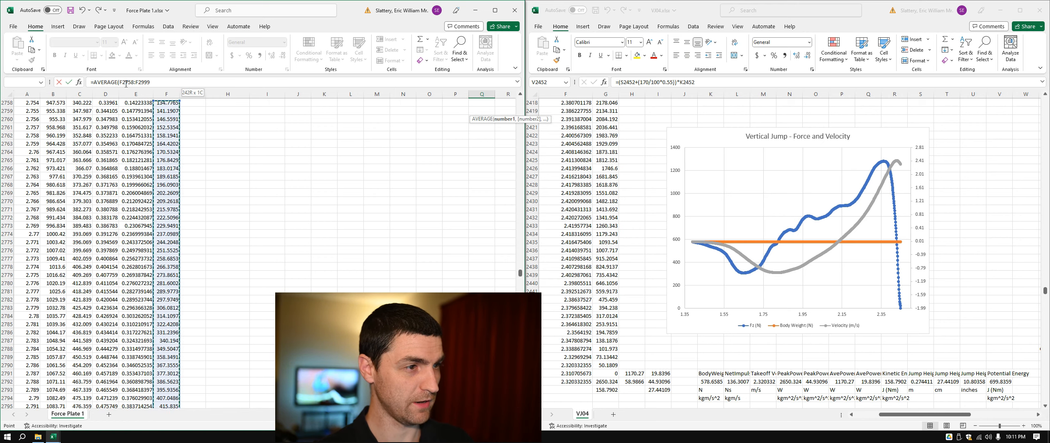
{"action": "key", "text": "shift+Up"}
{"action": "key", "text": "shift+Up"}
{"action": "key", "text": "shift+Up"}
{"action": "key", "text": "shift+Up"}
{"action": "key", "text": "shift+Up"}
{"action": "key", "text": "shift+Up"}
{"action": "key", "text": "shift+Up"}
{"action": "key", "text": "shift+Up"}
{"action": "key", "text": "shift+Up"}
{"action": "key", "text": "shift+Up"}
{"action": "key", "text": "shift+Up"}
{"action": "key", "text": "shift+Up"}
{"action": "key", "text": "shift+Up"}
{"action": "key", "text": "shift+Up"}
{"action": "key", "text": "shift+Up"}
{"action": "key", "text": "shift+Up"}
{"action": "key", "text": "shift+Up"}
{"action": "key", "text": "shift+Up"}
{"action": "key", "text": "shift+Up"}
{"action": "key", "text": "shift+Up"}
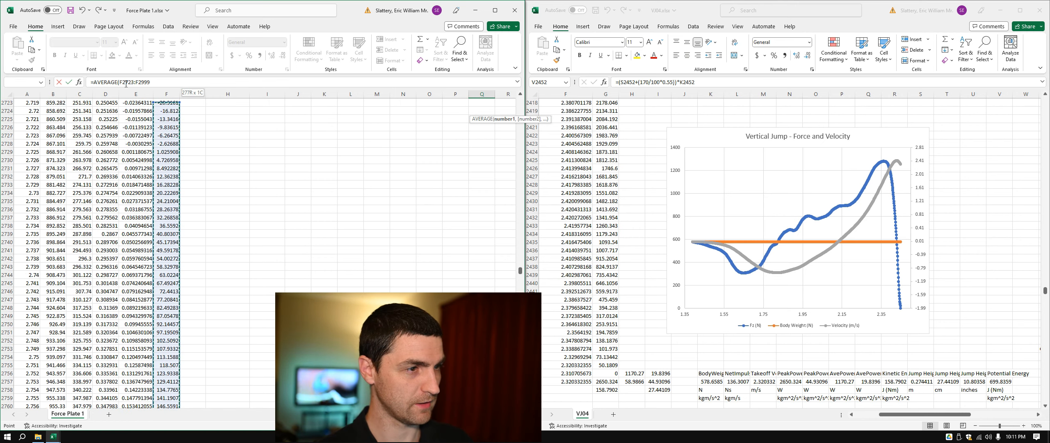
{"action": "key", "text": "shift+Down"}
{"action": "key", "text": "shift+Down"}
{"action": "key", "text": "shift+Down"}
{"action": "key", "text": "shift+Down"}
{"action": "key", "text": "shift+Down"}
{"action": "key", "text": "shift+Down"}
{"action": "key", "text": "shift+Down"}
{"action": "key", "text": "shift+Down"}
{"action": "key", "text": "shift+Down"}
{"action": "key", "text": "shift+Down"}
{"action": "key", "text": "shift+Down"}
{"action": "key", "text": "shift+Down"}
{"action": "key", "text": "shift+Down"}
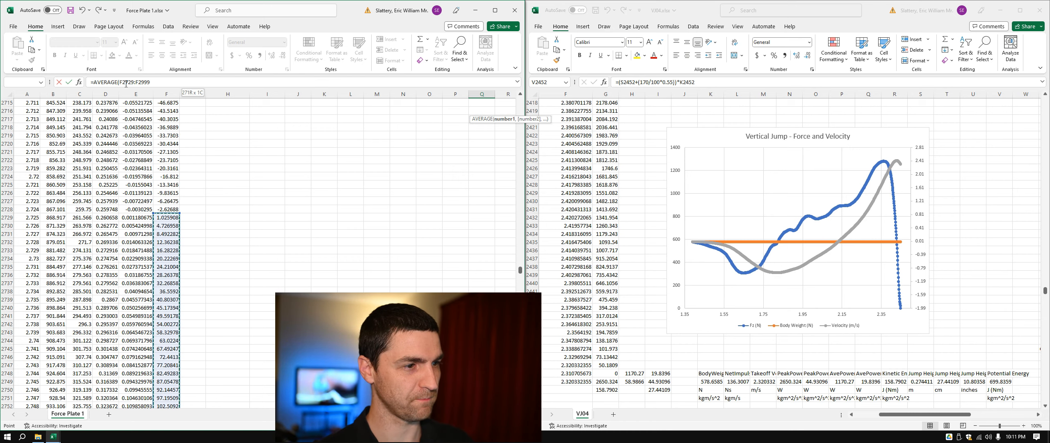
{"action": "key", "text": "Return"}
- Enter the heading "Ave Power (W/kg)" in cell R1
{"action": "key", "text": "Up"}
{"action": "key", "text": "Up"}
{"action": "key", "text": "Right"}
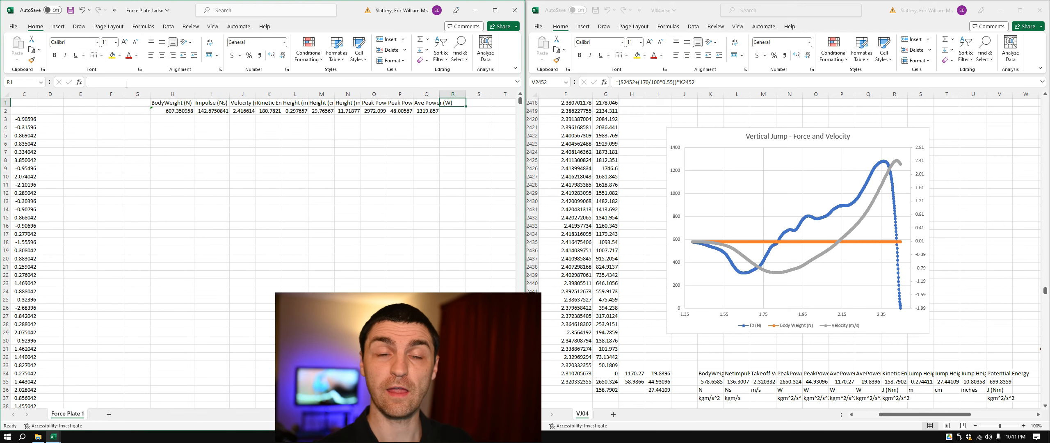
{"action": "key", "text": "BackSpace"}
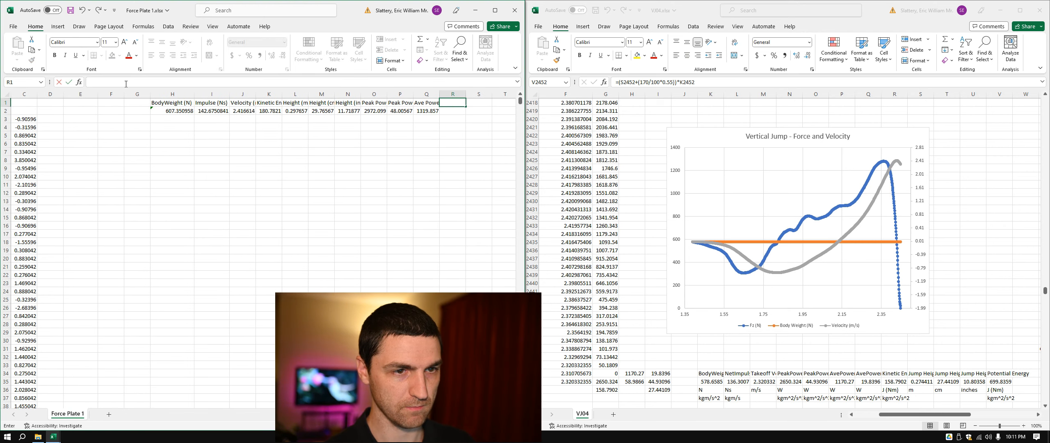
{"action": "type", "text": "Ave Power (W"}
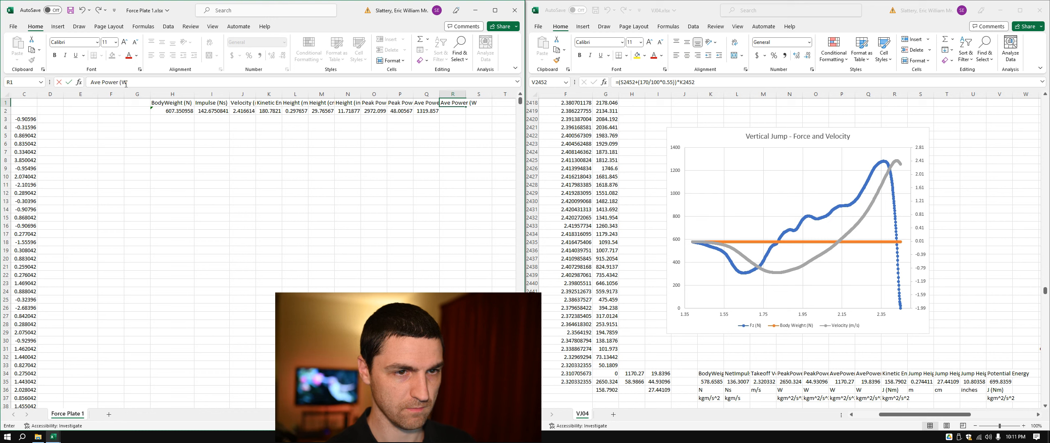
{"action": "type", "text": "/kg)"}
{"action": "key", "text": "Return"}
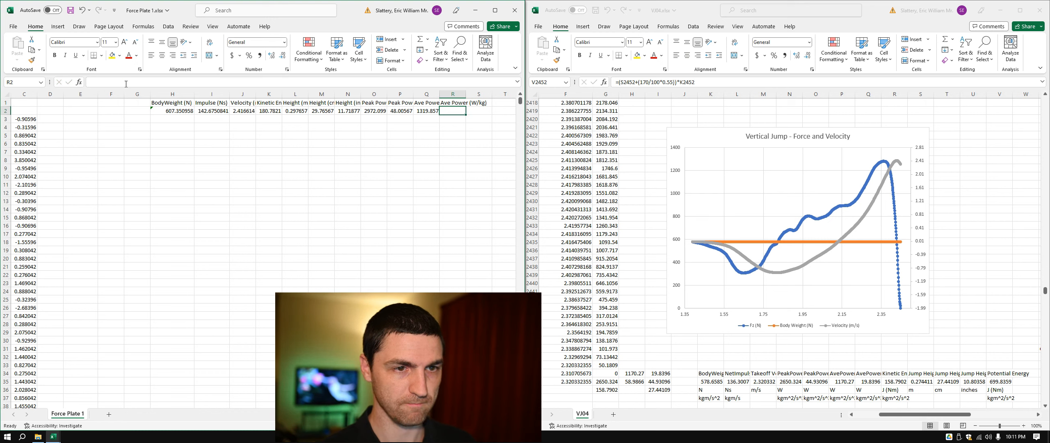
- Calculate average power per kilogram of body mass in R2 with =Q2/(H2/9.81)
{"action": "type", "text": "="}
{"action": "key", "text": "Left"}
{"action": "type", "text": "/"}
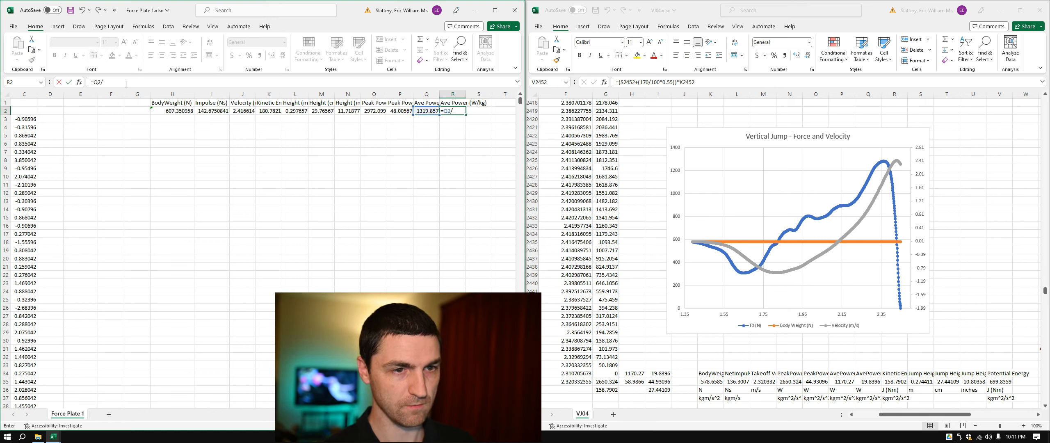
{"action": "type", "text": "("}
{"action": "key", "text": "Left"}
{"action": "key", "text": "Left"}
{"action": "key", "text": "Left"}
{"action": "key", "text": "Left"}
{"action": "key", "text": "Left"}
{"action": "key", "text": "Left"}
{"action": "key", "text": "Left"}
{"action": "key", "text": "Left"}
{"action": "key", "text": "Left"}
{"action": "key", "text": "Left"}
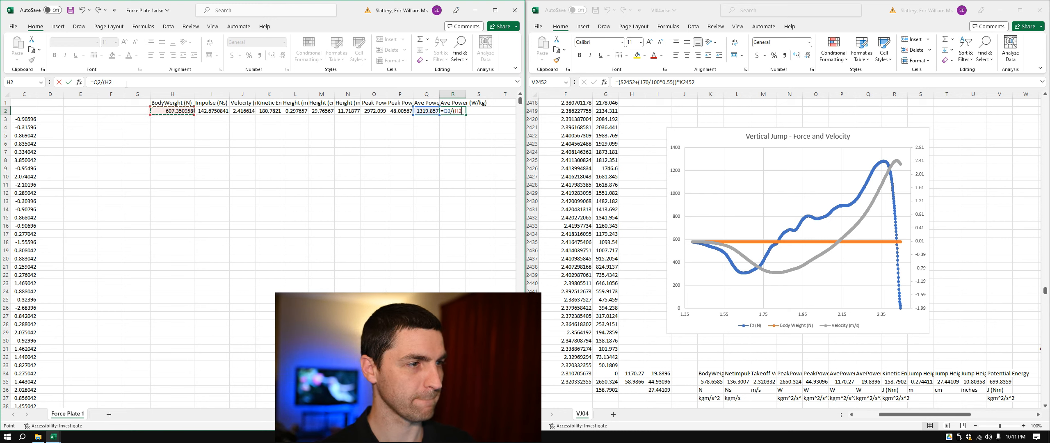
{"action": "type", "text": "/9.81"}
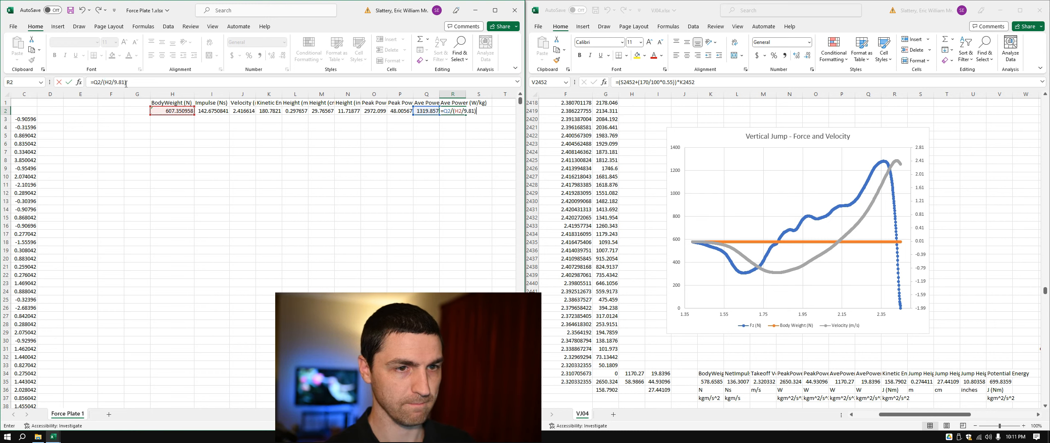
{"action": "key", "text": "Return"}
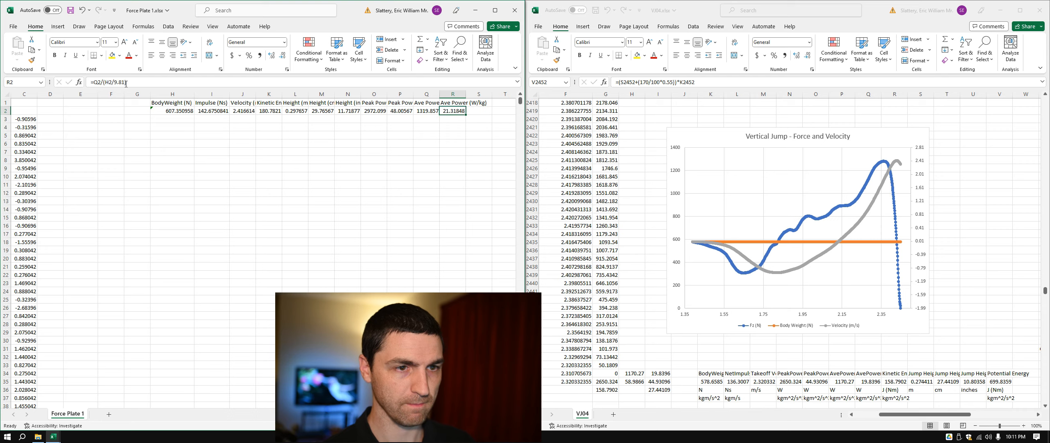
- Examine the end of the time and force data in columns A and B, down to row 3513
{"action": "key", "text": "Left"}
{"action": "key", "text": "Left"}
{"action": "key", "text": "Left"}
{"action": "key", "text": "Left"}
{"action": "key", "text": "Left"}
{"action": "key", "text": "Left"}
{"action": "key", "text": "Left"}
{"action": "key", "text": "Left"}
{"action": "key", "text": "Left"}
{"action": "key", "text": "Left"}
{"action": "key", "text": "Left"}
{"action": "key", "text": "Left"}
{"action": "key", "text": "Left"}
{"action": "key", "text": "Left"}
{"action": "key", "text": "Left"}
{"action": "key", "text": "Left"}
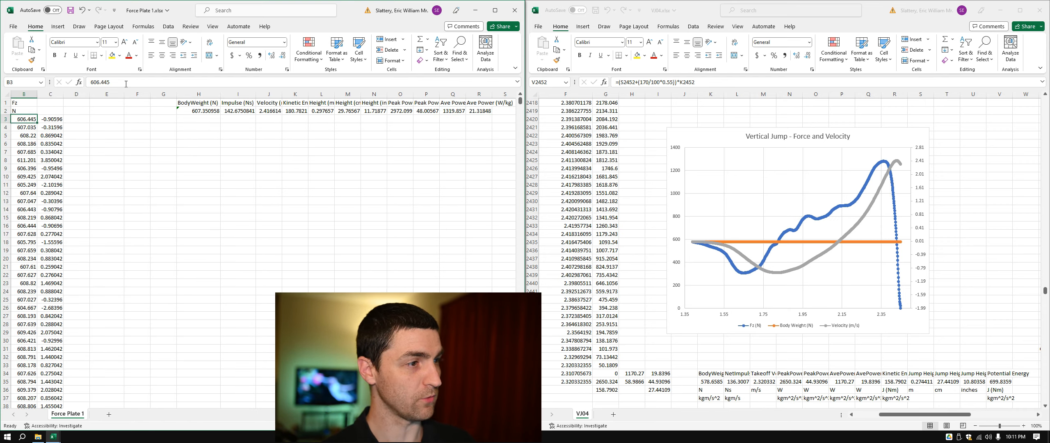
{"action": "key", "text": "ctrl+Down"}
{"action": "key", "text": "Left"}
{"action": "key", "text": "ctrl+Down"}
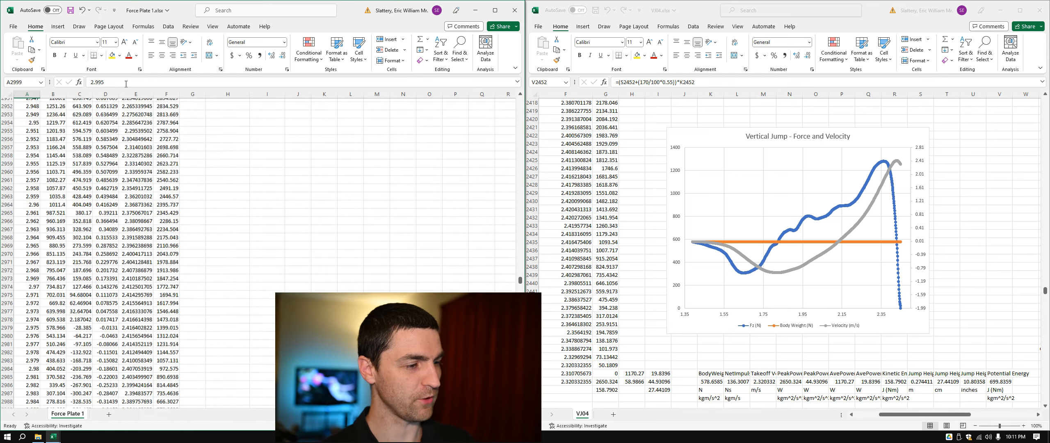
{"action": "key", "text": "ctrl+Down"}
{"action": "key", "text": "Right"}
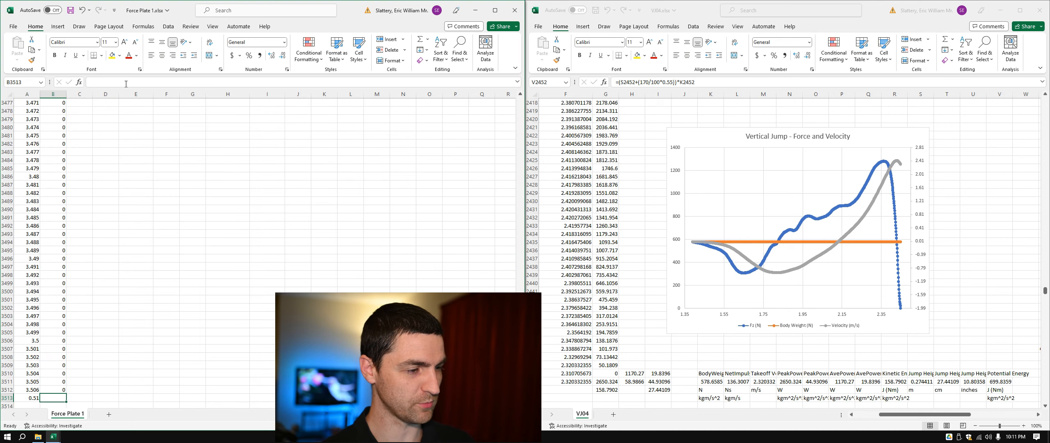
- Examine the time column of the VJ04 workbook to locate the flight-time calculations in row 2936, including the half-time formula in B2936
{"action": "left_click", "coordinate": [581, 213]}
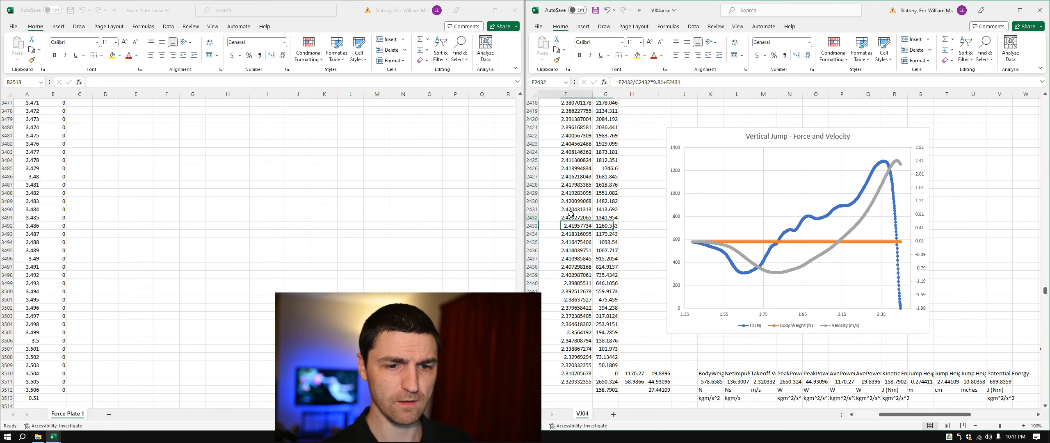
{"action": "key", "text": "ctrl+Down"}
{"action": "key", "text": "Left"}
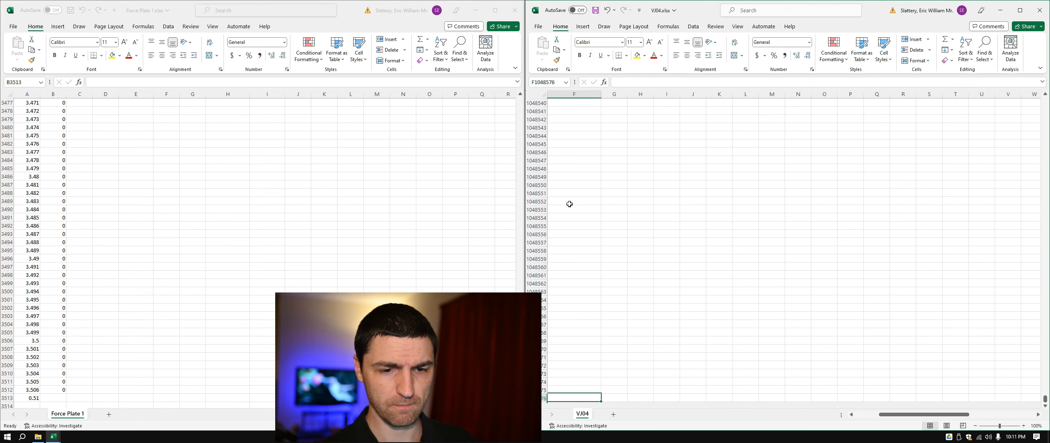
{"action": "scroll", "coordinate": [569, 204], "scroll_direction": "down", "scroll_amount": 12}
{"action": "key", "text": "ctrl+Left"}
{"action": "key", "text": "Right"}
{"action": "key", "text": "Up"}
{"action": "key", "text": "Up"}
{"action": "key", "text": "Up"}
{"action": "key", "text": "Down"}
{"action": "key", "text": "Down"}
{"action": "key", "text": "Down"}
{"action": "key", "text": "Down"}
{"action": "key", "text": "Left"}
{"action": "key", "text": "ctrl+Up"}
{"action": "key", "text": "ctrl+Up"}
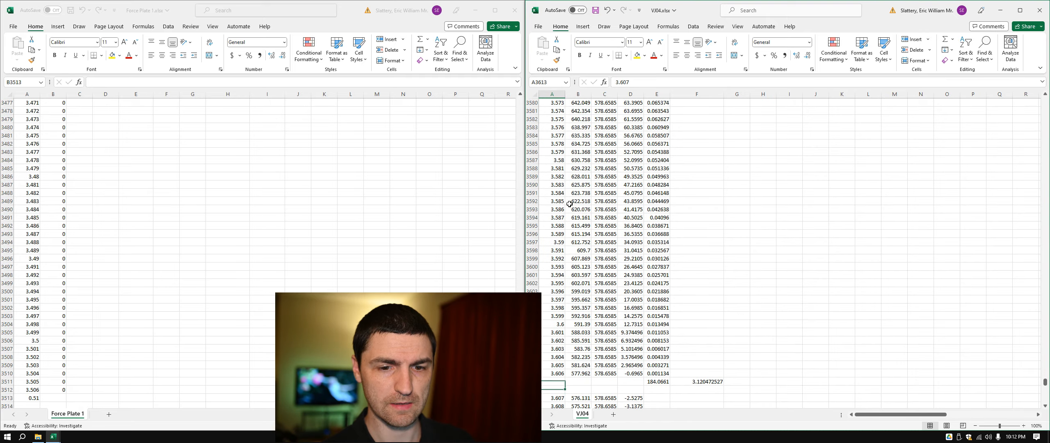
{"action": "key", "text": "ctrl+Up"}
{"action": "key", "text": "ctrl+Down"}
{"action": "key", "text": "ctrl+Down"}
{"action": "key", "text": "ctrl+Down"}
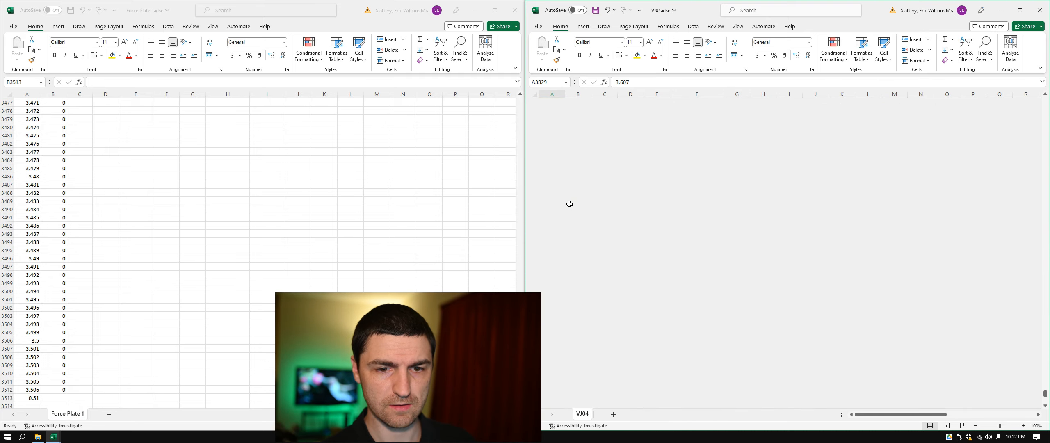
{"action": "key", "text": "ctrl+Up"}
{"action": "key", "text": "ctrl+Up"}
{"action": "key", "text": "ctrl+Up"}
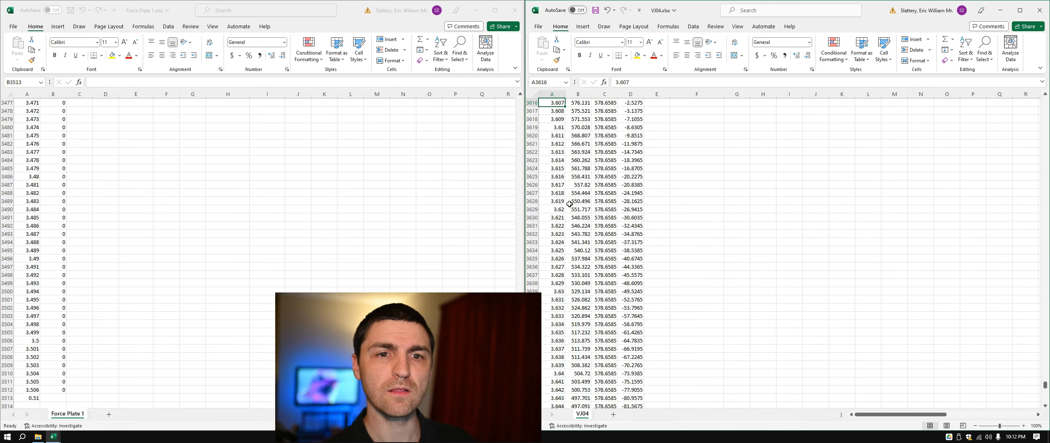
{"action": "key", "text": "ctrl+Up"}
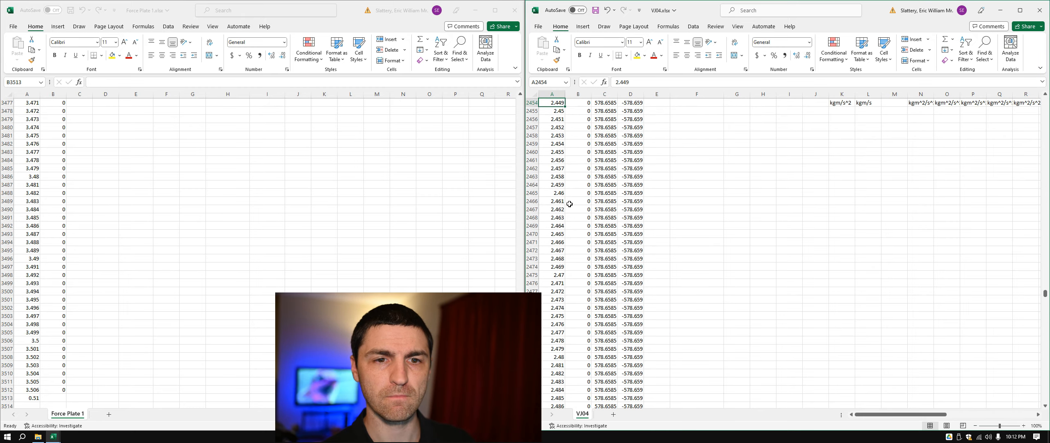
{"action": "key", "text": "ctrl+Down"}
{"action": "key", "text": "Down"}
{"action": "key", "text": "Up"}
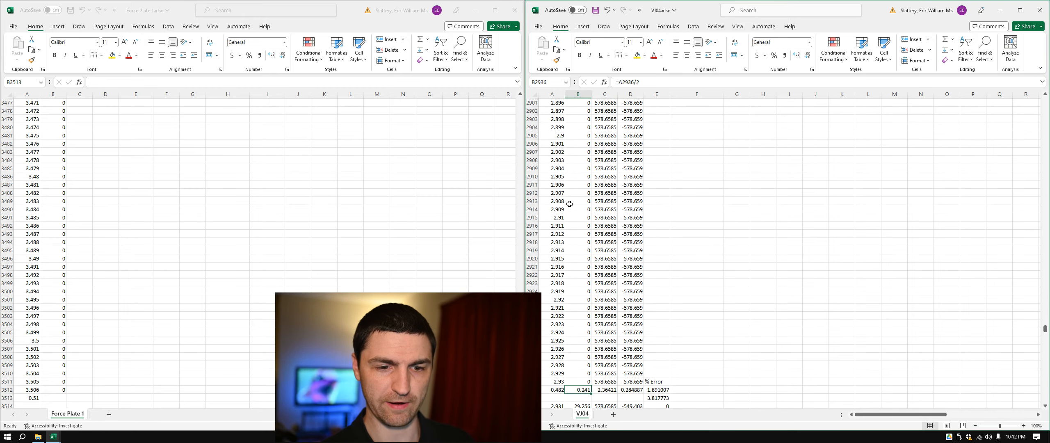
{"action": "key", "text": "Right"}
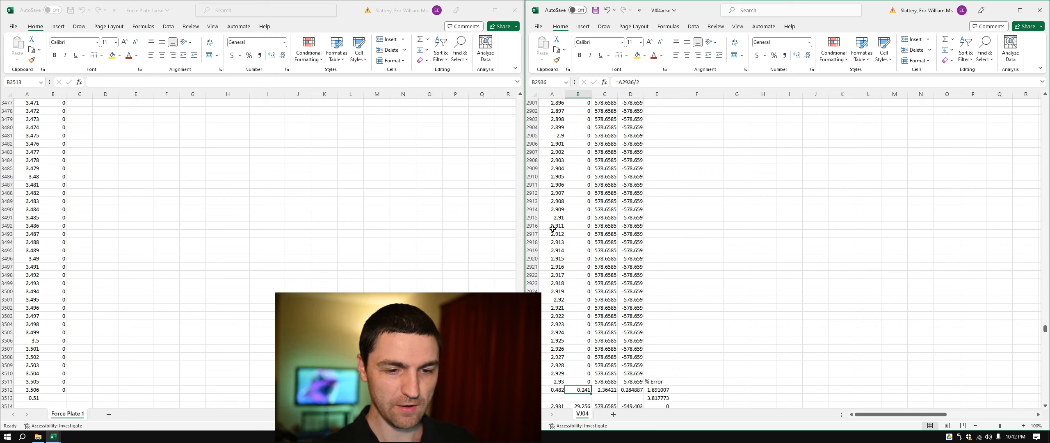
- Calculate half of the flight time in cell B3513 of the Force Plate 1 workbook with =A3513/2
{"action": "left_click", "coordinate": [58, 397]}
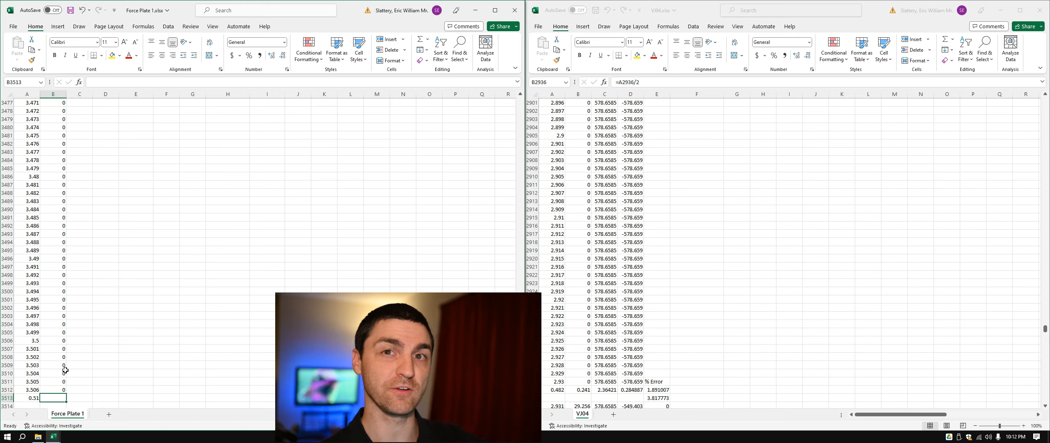
{"action": "type", "text": "="}
{"action": "key", "text": "Left"}
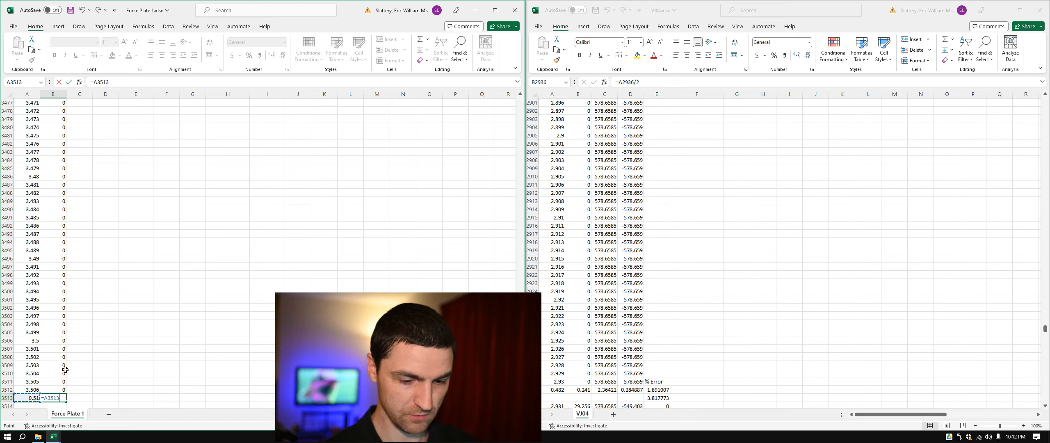
{"action": "type", "text": "/"}
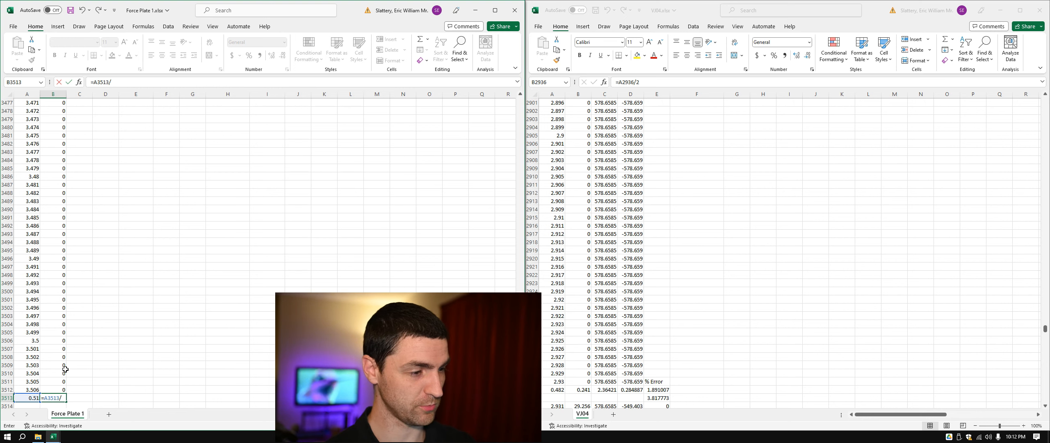
{"action": "type", "text": "2"}
{"action": "key", "text": "Tab"}
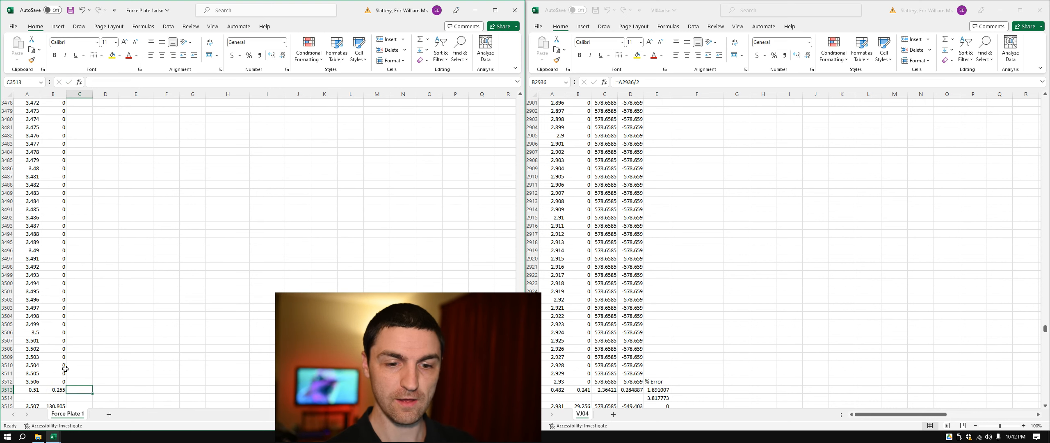
- Check the velocity formula in VJ04 cell C2936 and calculate the flight-time velocity in Force Plate 1 cell C3513 with =B3513*9.81
{"action": "left_click", "coordinate": [604, 389]}
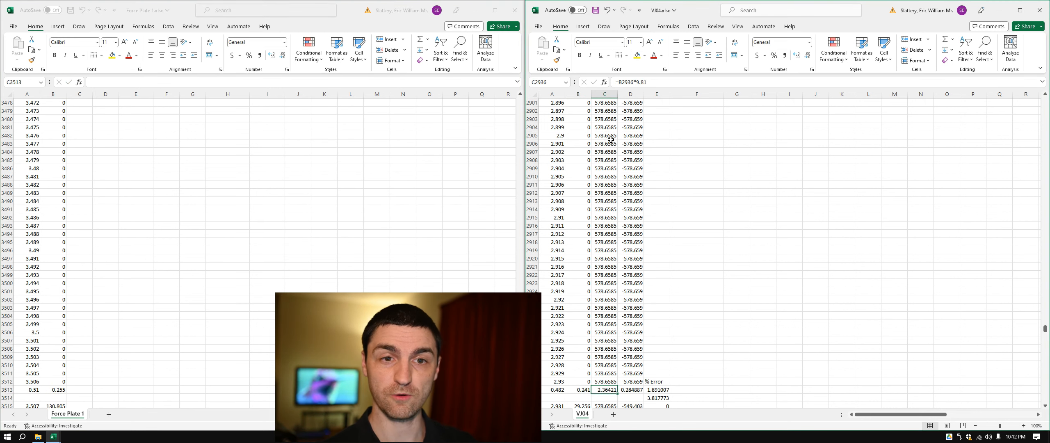
{"action": "left_click", "coordinate": [82, 388]}
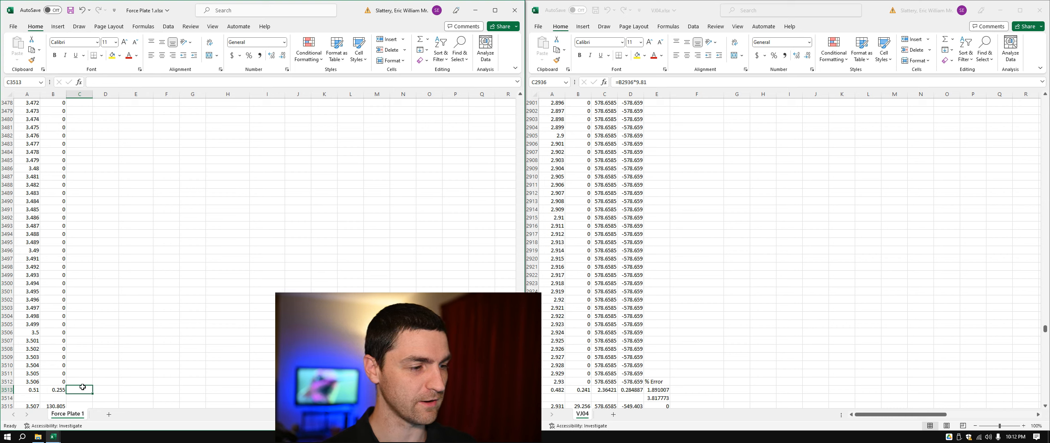
{"action": "left_click", "coordinate": [605, 390]}
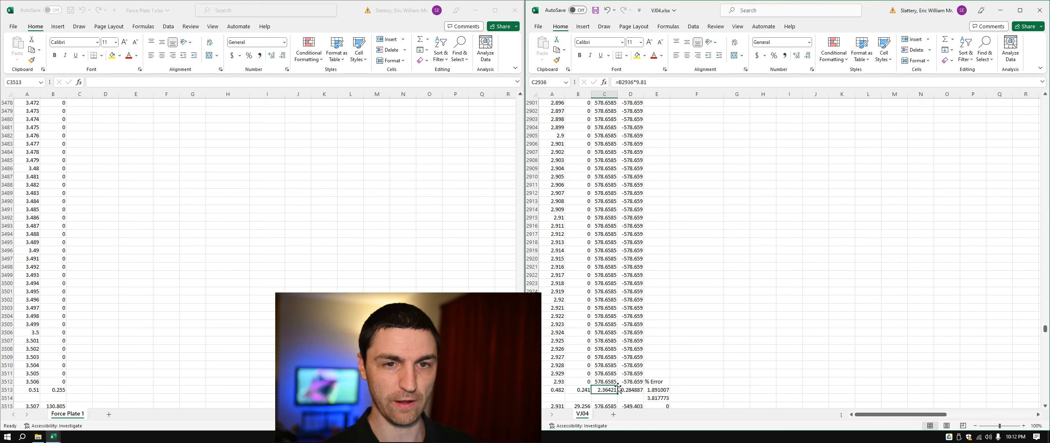
{"action": "left_click", "coordinate": [671, 83]}
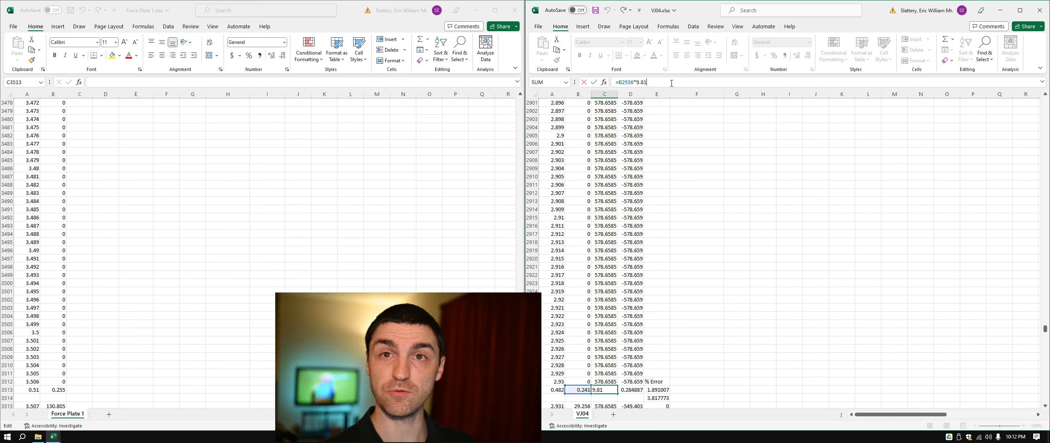
{"action": "key", "text": "Escape"}
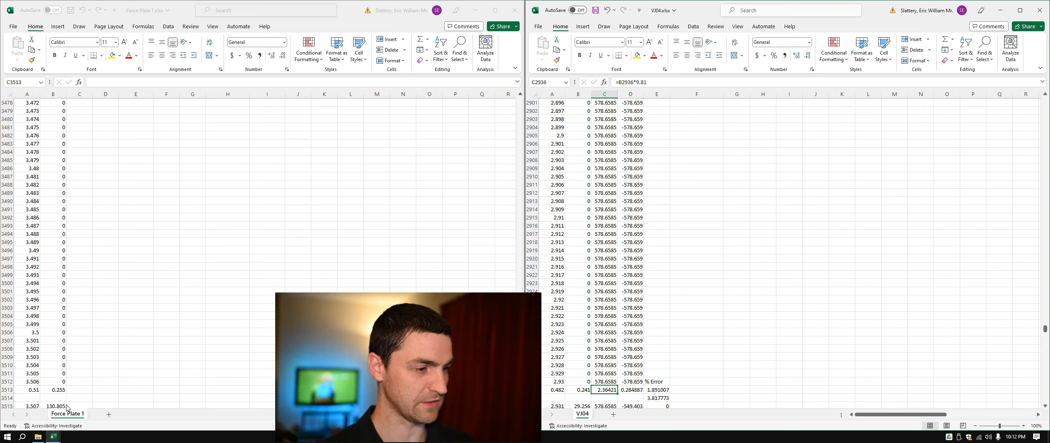
{"action": "left_click", "coordinate": [79, 392]}
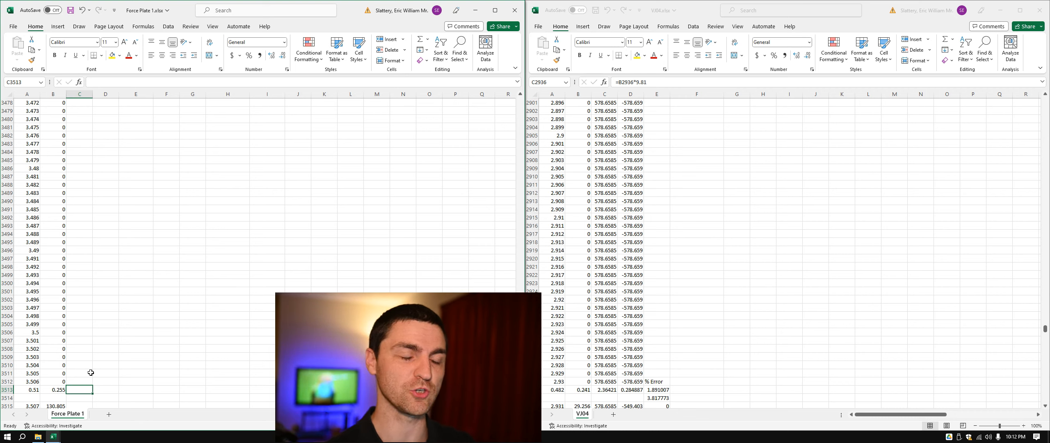
{"action": "type", "text": "="}
{"action": "key", "text": "Left"}
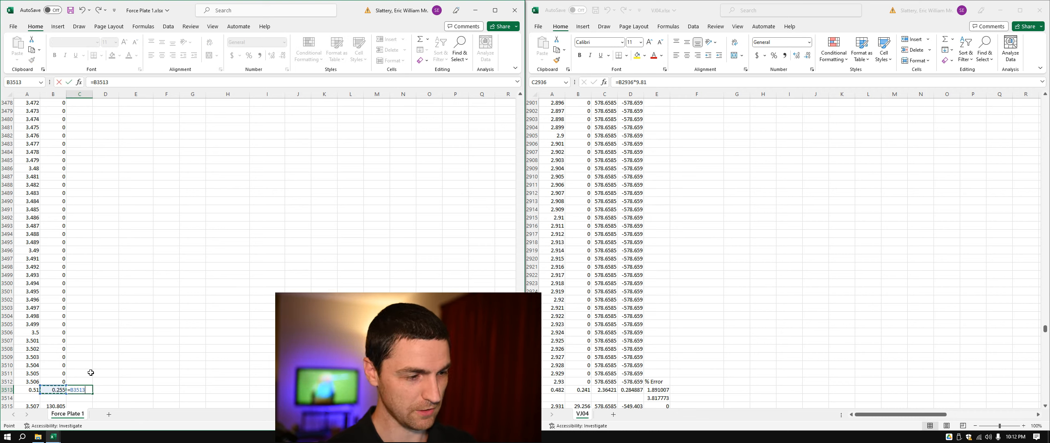
{"action": "type", "text": "*"}
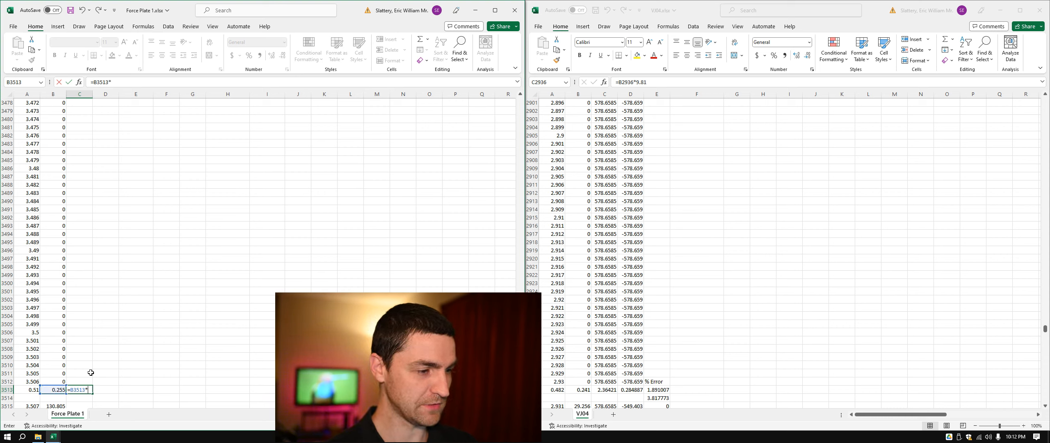
{"action": "type", "text": "9.81"}
{"action": "key", "text": "Tab"}
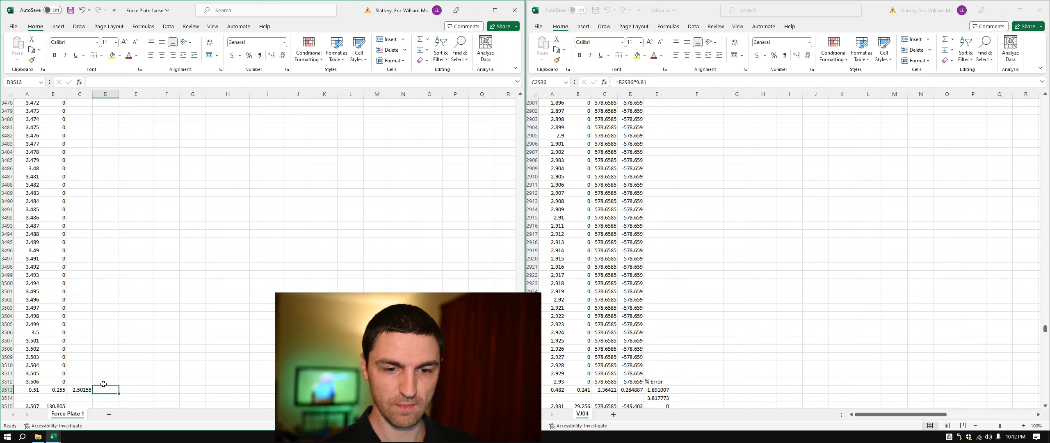
- Check the height formula in VJ04 cell D2936 and calculate jump height in Force Plate 1 cell D3513 with =0.5*9.81*(B3513)^2
{"action": "left_click", "coordinate": [627, 390]}
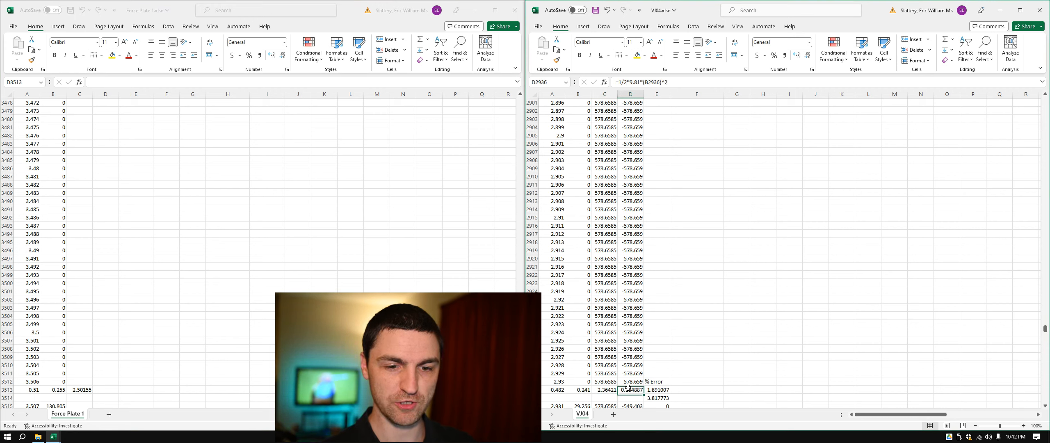
{"action": "left_click", "coordinate": [674, 82]}
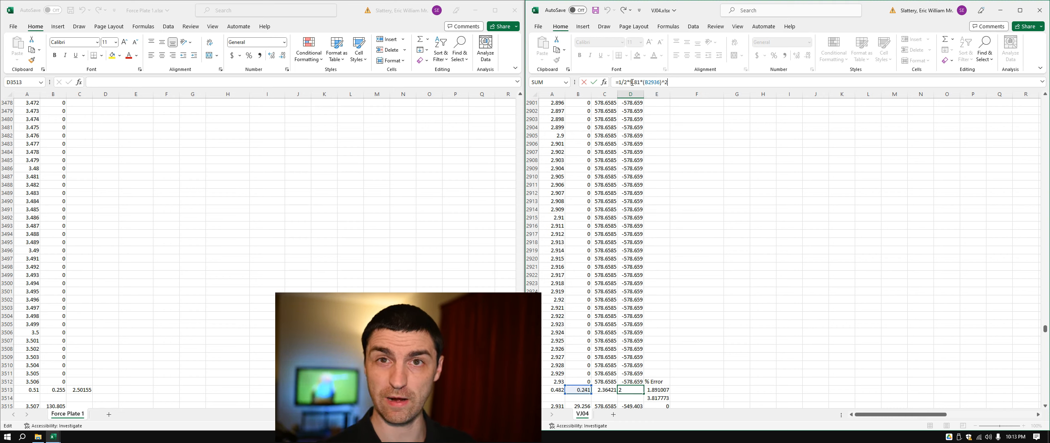
{"action": "key", "text": "Escape"}
{"action": "left_click", "coordinate": [106, 389]}
{"action": "type", "text": "=0.5*9.81*("}
{"action": "left_click", "coordinate": [53, 390]}
{"action": "type", "text": ")^2"}
{"action": "key", "text": "Return"}
{"action": "left_click", "coordinate": [105, 389]}
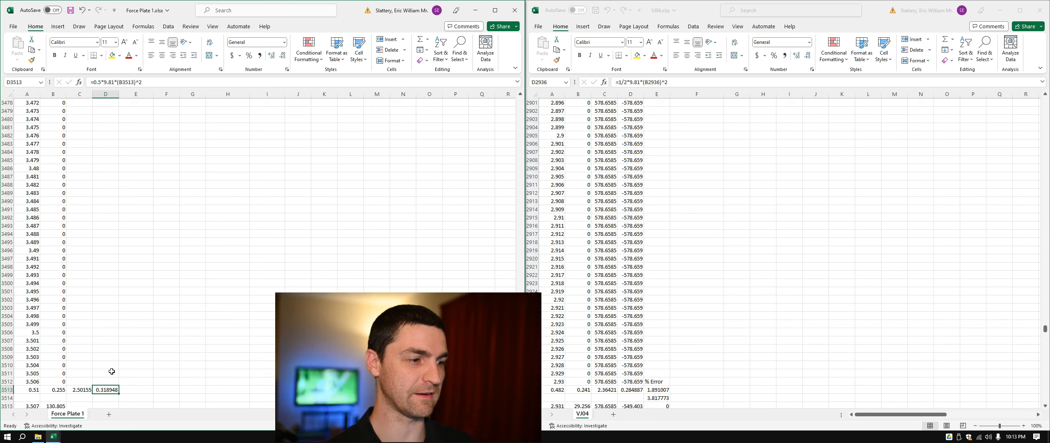
- Enter the heading "Error (%)" in cell E3512, above the cell beside the flight-time height
{"action": "key", "text": "Down"}
{"action": "key", "text": "Right"}
{"action": "key", "text": "Up"}
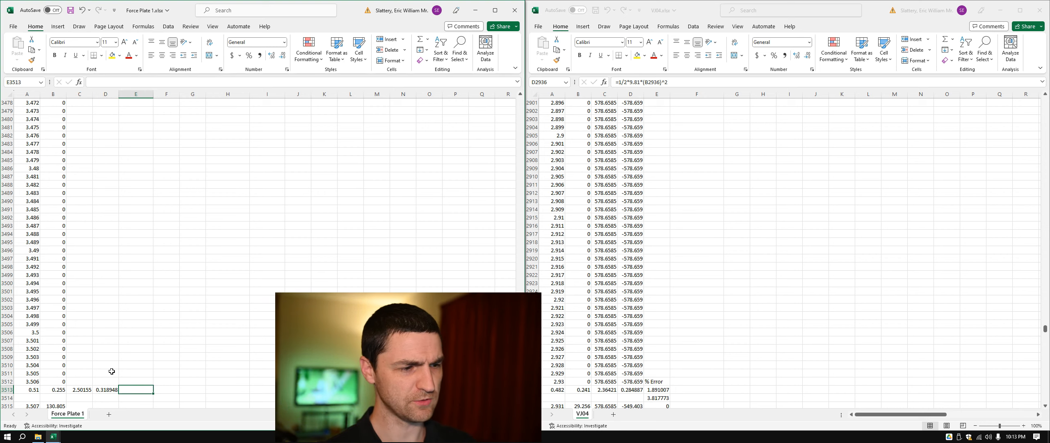
{"action": "key", "text": "Right"}
{"action": "key", "text": "Up"}
{"action": "key", "text": "Left"}
{"action": "type", "text": "Error"}
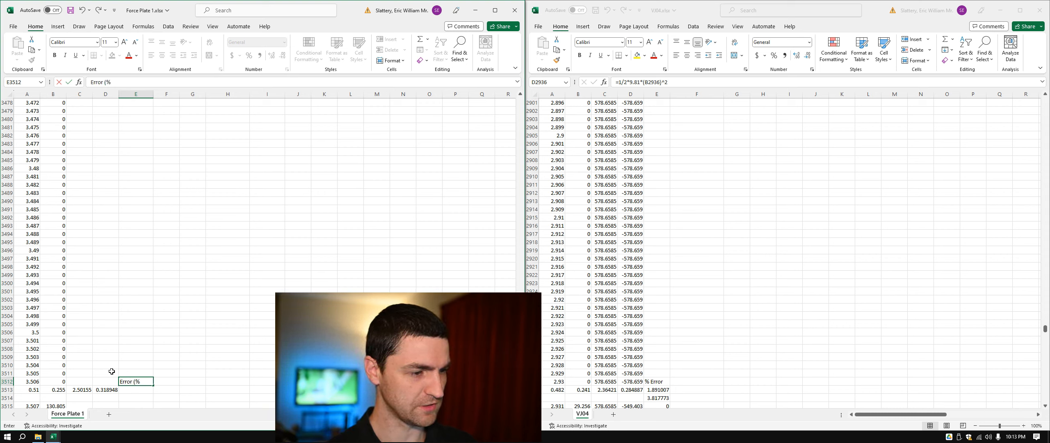
{"action": "key", "text": "Return"}
- Calculate the percent error between the flight-time and impulse-based velocities in Force Plate 1 cell E3513 with =(C3513-J2)*100/J2
{"action": "type", "text": "="}
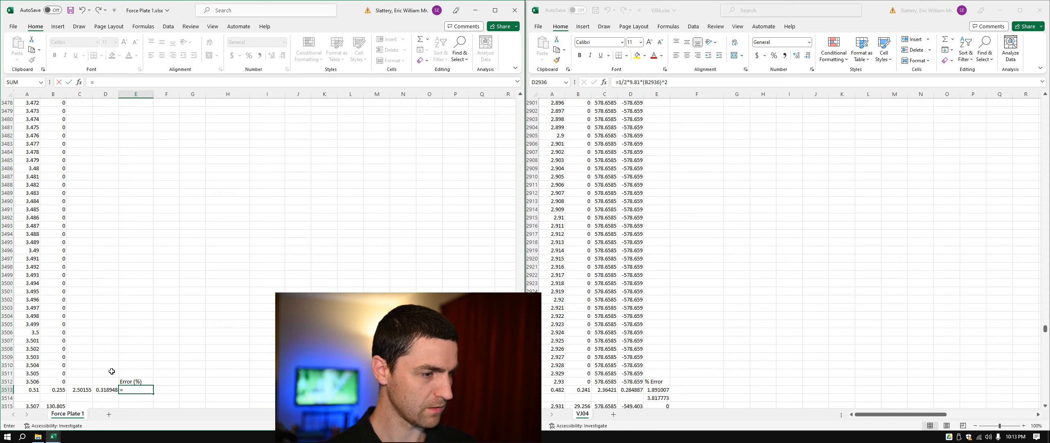
{"action": "type", "text": "("}
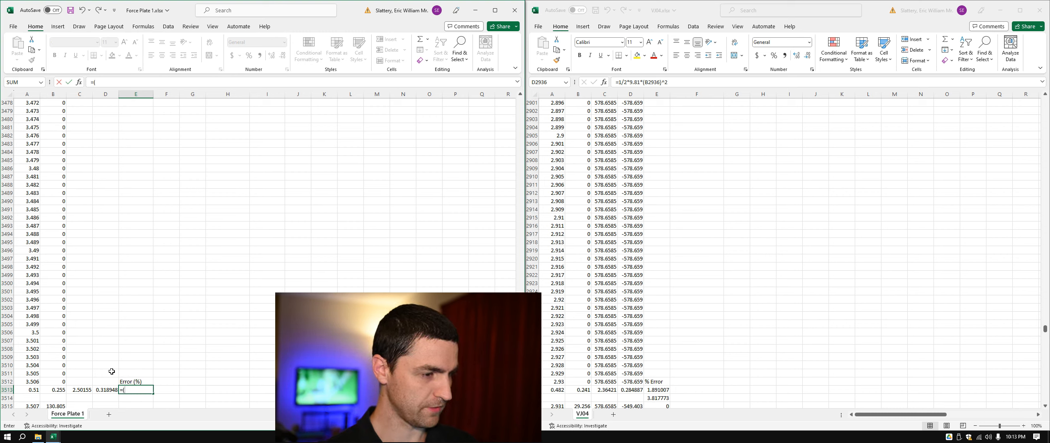
{"action": "key", "text": "Left"}
{"action": "key", "text": "Left"}
{"action": "type", "text": "-"}
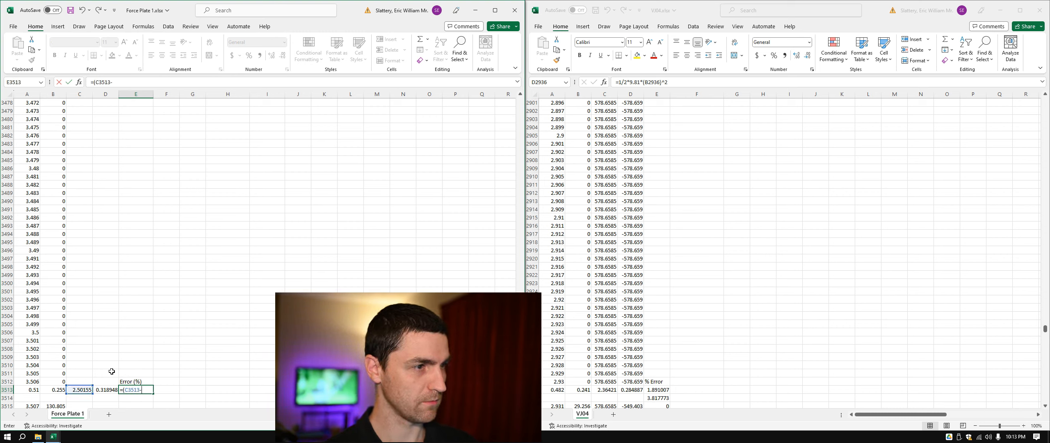
{"action": "key", "text": "Up"}
{"action": "key", "text": "Right"}
{"action": "key", "text": "ctrl+Up"}
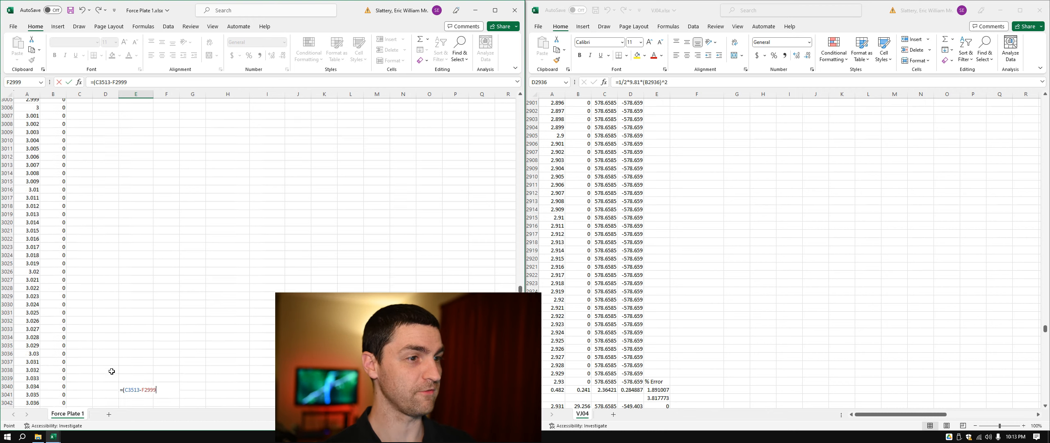
{"action": "key", "text": "Right"}
{"action": "key", "text": "Up"}
{"action": "key", "text": "Up"}
{"action": "key", "text": "ctrl+Up"}
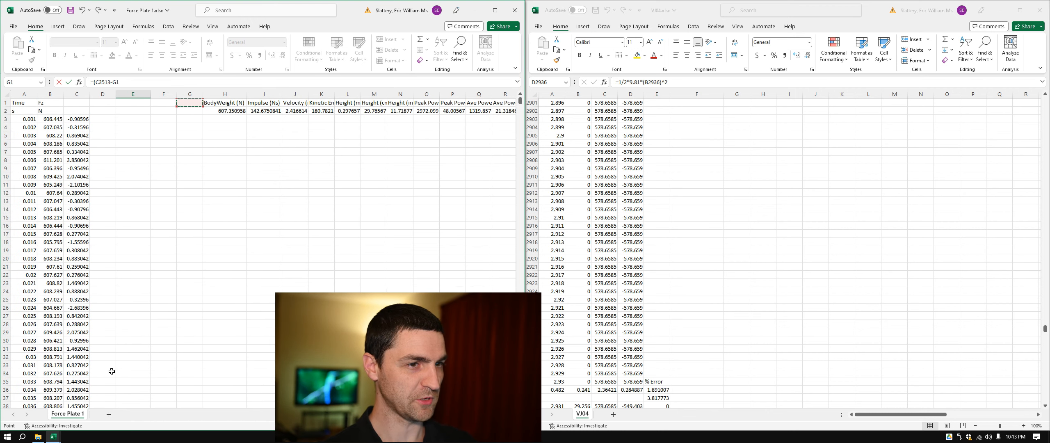
{"action": "key", "text": "Down"}
{"action": "key", "text": "Right"}
{"action": "key", "text": "Right"}
{"action": "key", "text": "Right"}
{"action": "key", "text": "Right"}
{"action": "key", "text": "Right"}
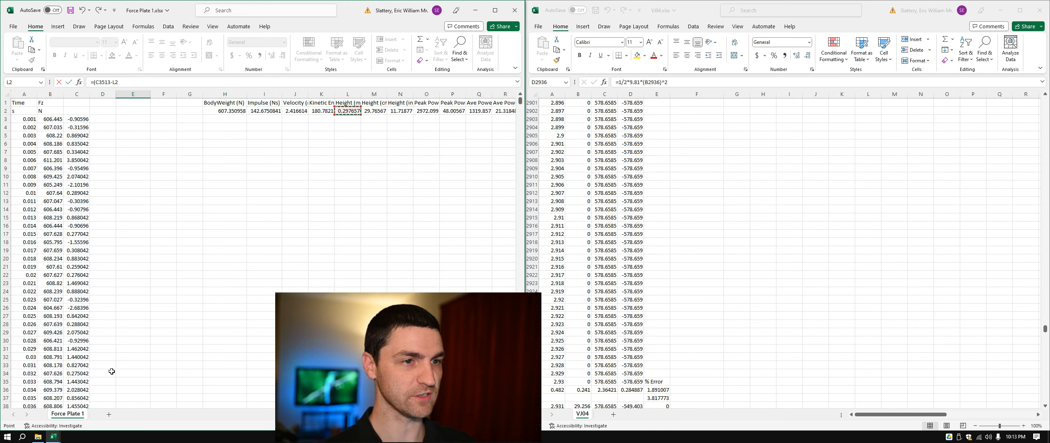
{"action": "key", "text": "Right"}
{"action": "key", "text": "Right"}
{"action": "key", "text": "Left"}
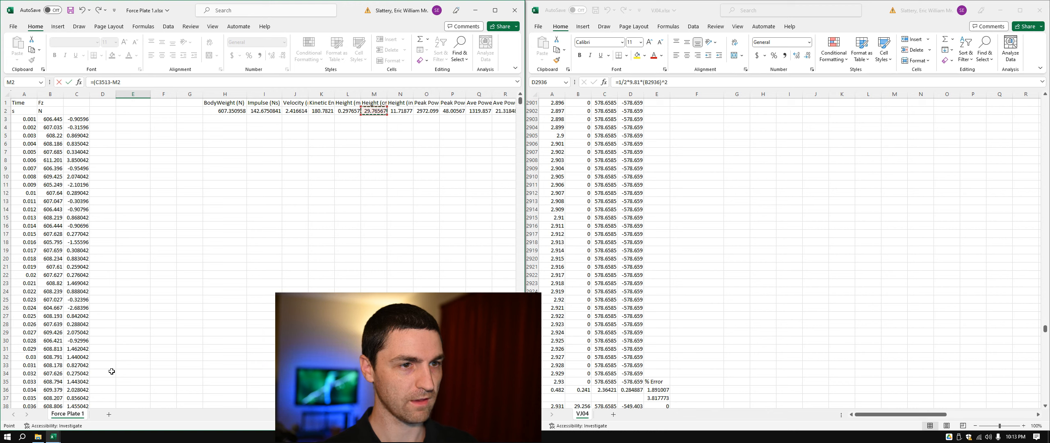
{"action": "key", "text": "Left"}
{"action": "key", "text": "Left"}
{"action": "key", "text": "Left"}
{"action": "key", "text": "Left"}
{"action": "key", "text": "Right"}
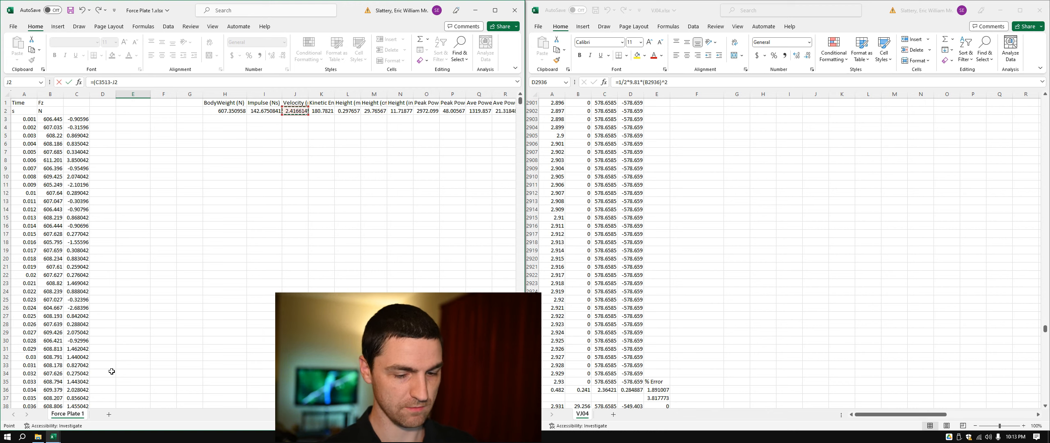
{"action": "type", "text": ")*10"}
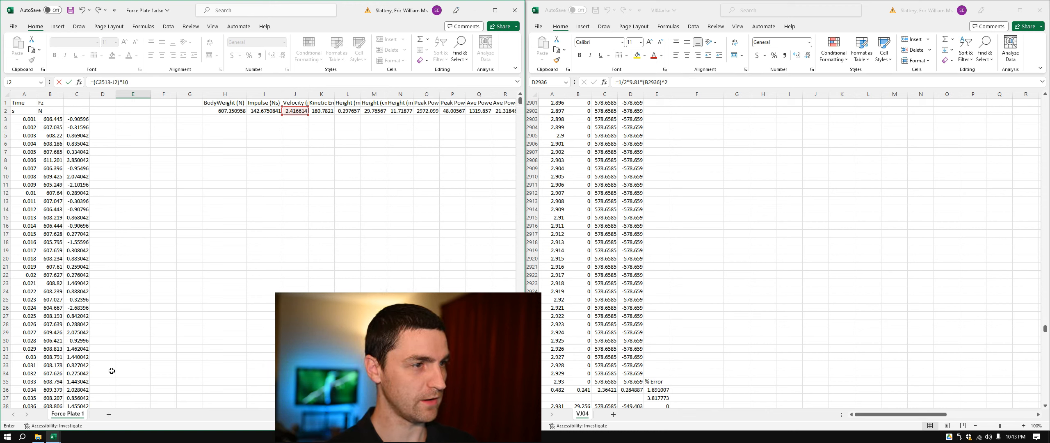
{"action": "type", "text": "0/"}
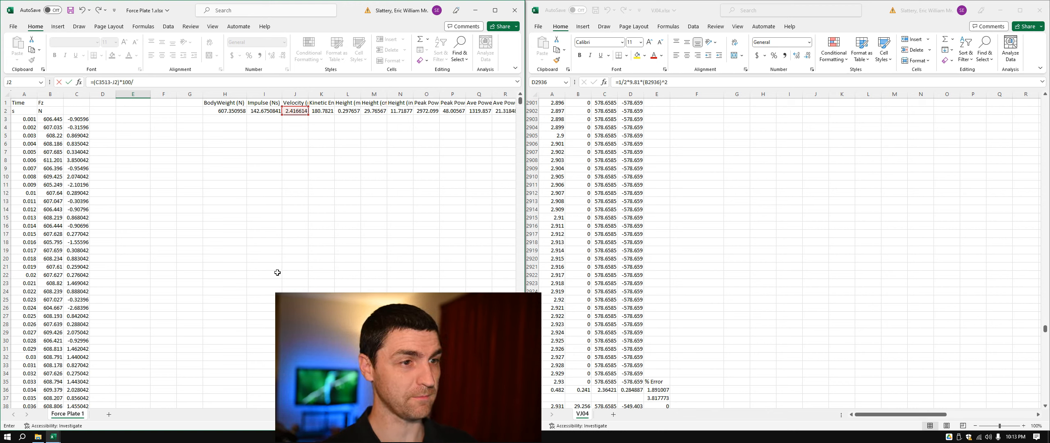
{"action": "left_click", "coordinate": [294, 110]}
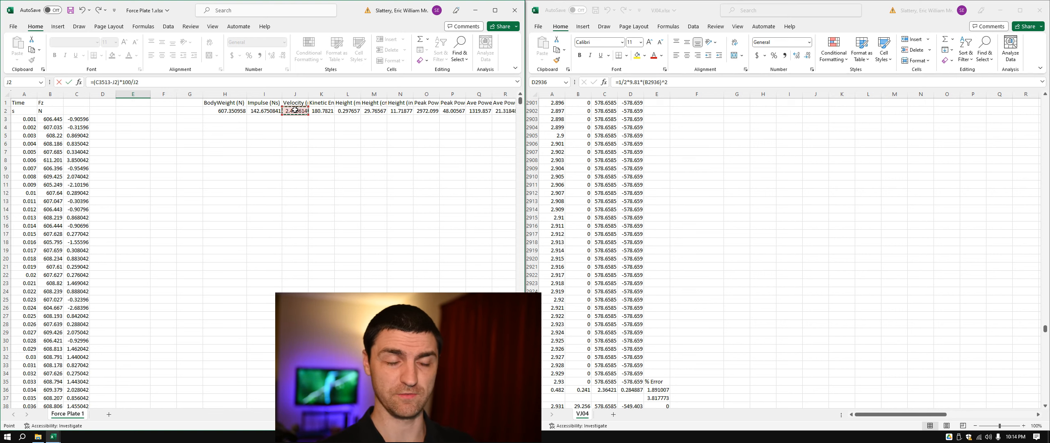
{"action": "key", "text": "Return"}
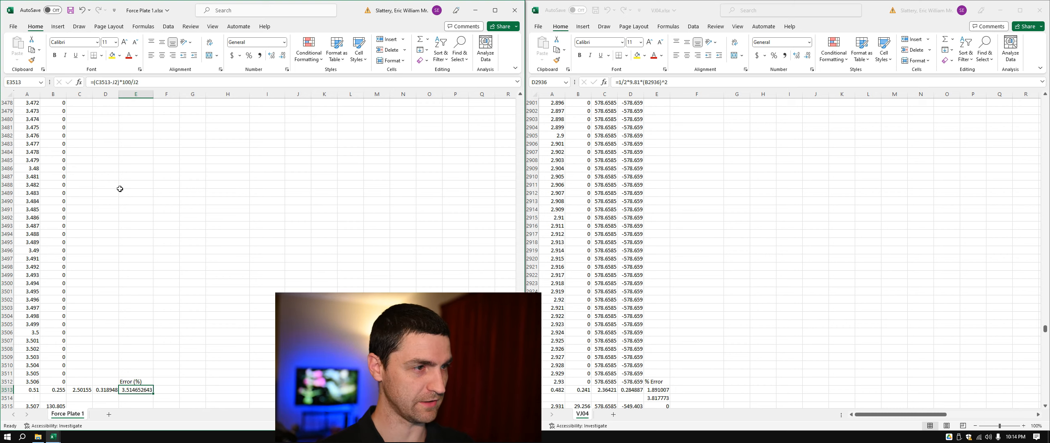
- Change the heading in cell E3512 to "Velocity Error (%)"
{"action": "left_click", "coordinate": [132, 381]}
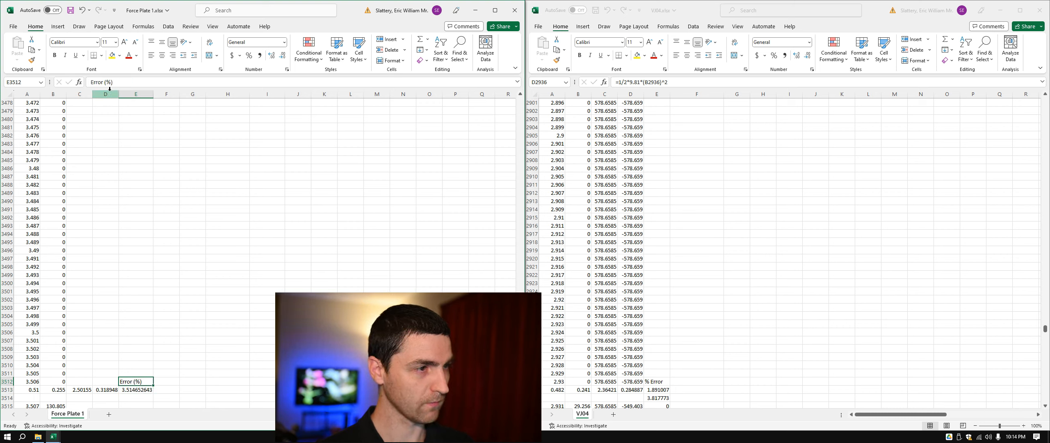
{"action": "left_click", "coordinate": [91, 83]}
{"action": "type", "text": "Velocity"}
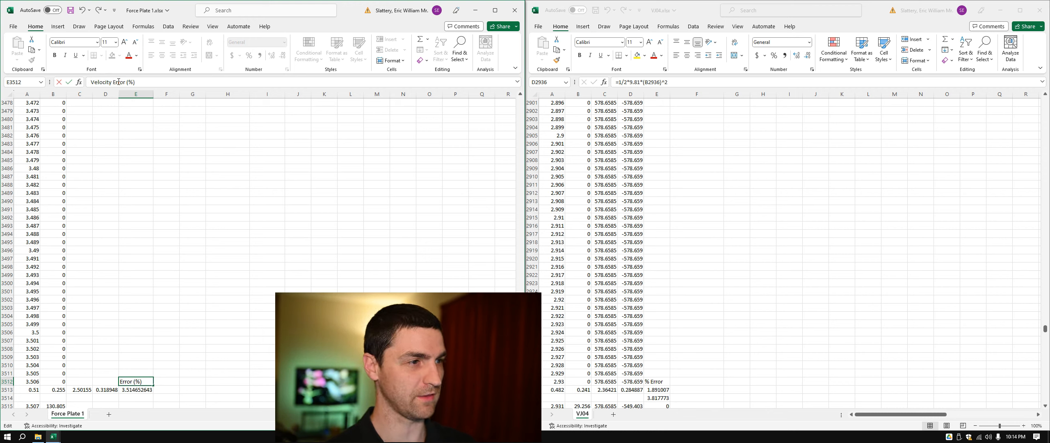
{"action": "key", "text": "Return"}
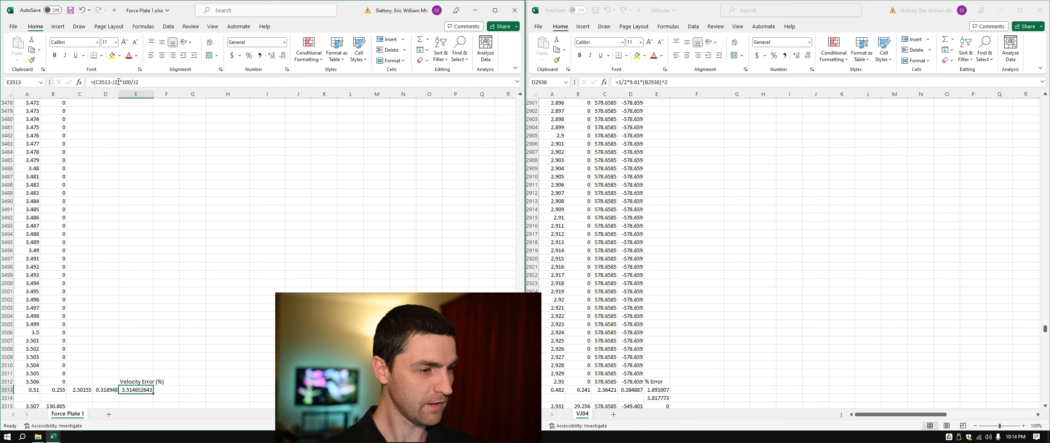